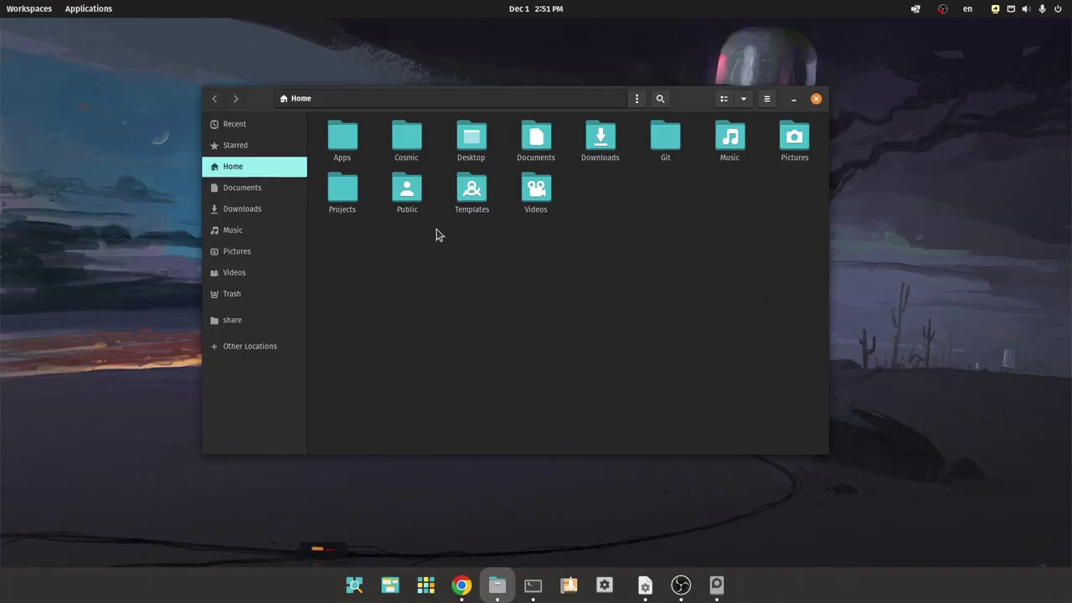
Enlarge the icons in the Home folder, switch it to list view and look through the listed folders
{"action": "key", "text": "ctrl+plus"}
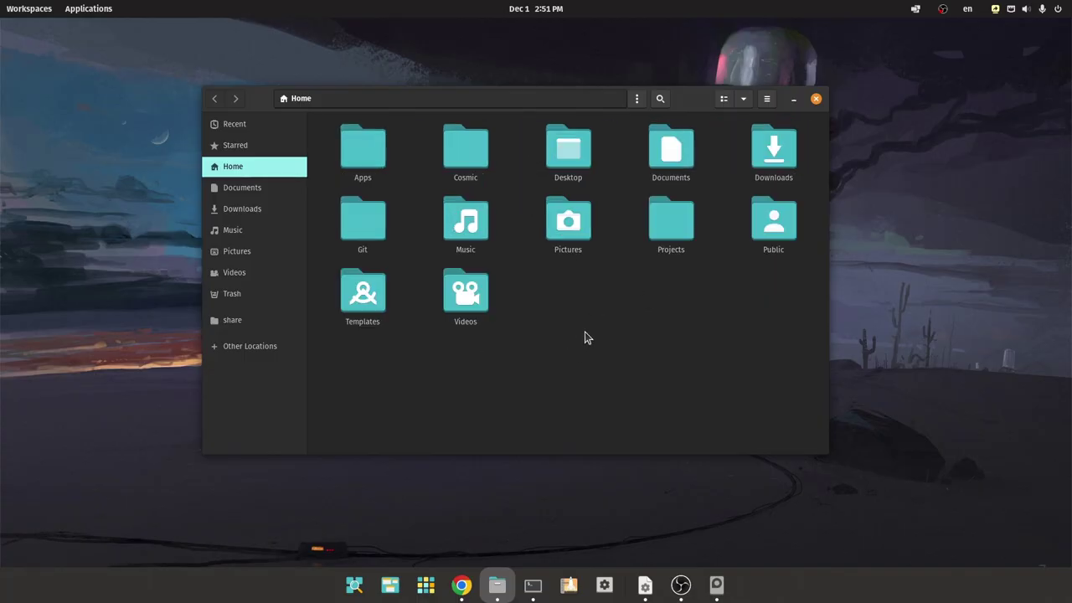
{"action": "left_click", "coordinate": [724, 99]}
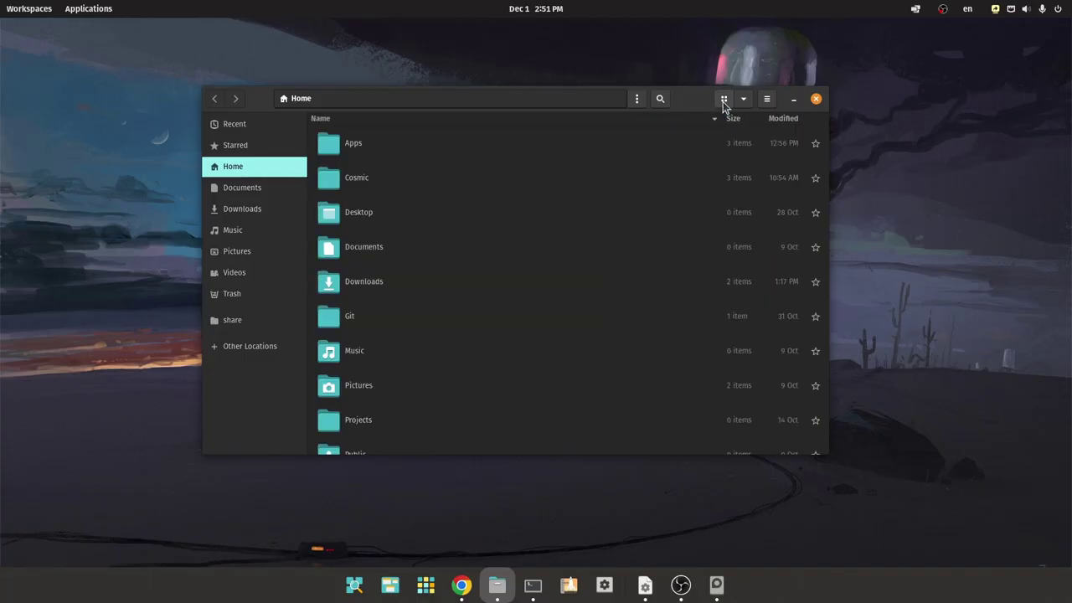
{"action": "scroll", "coordinate": [554, 239], "scroll_direction": "down", "scroll_amount": 3}
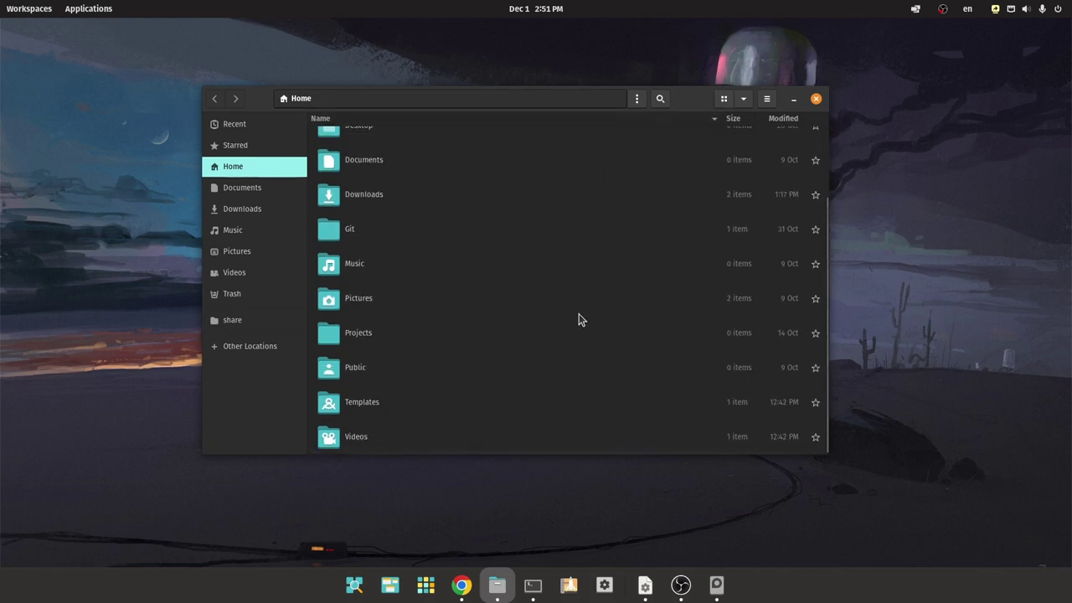
{"action": "scroll", "coordinate": [579, 316], "scroll_direction": "up", "scroll_amount": 3}
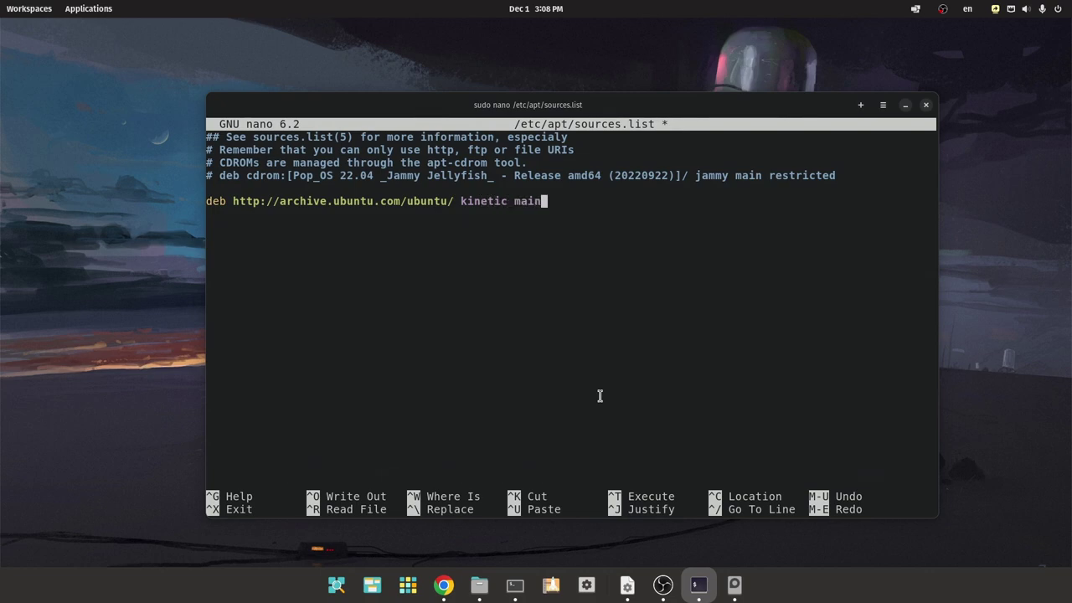
Save the Ubuntu kinetic main source in /etc/apt/sources.list and refresh the package lists with sudo apt update, entering the account password
{"action": "key", "text": "ctrl+o"}
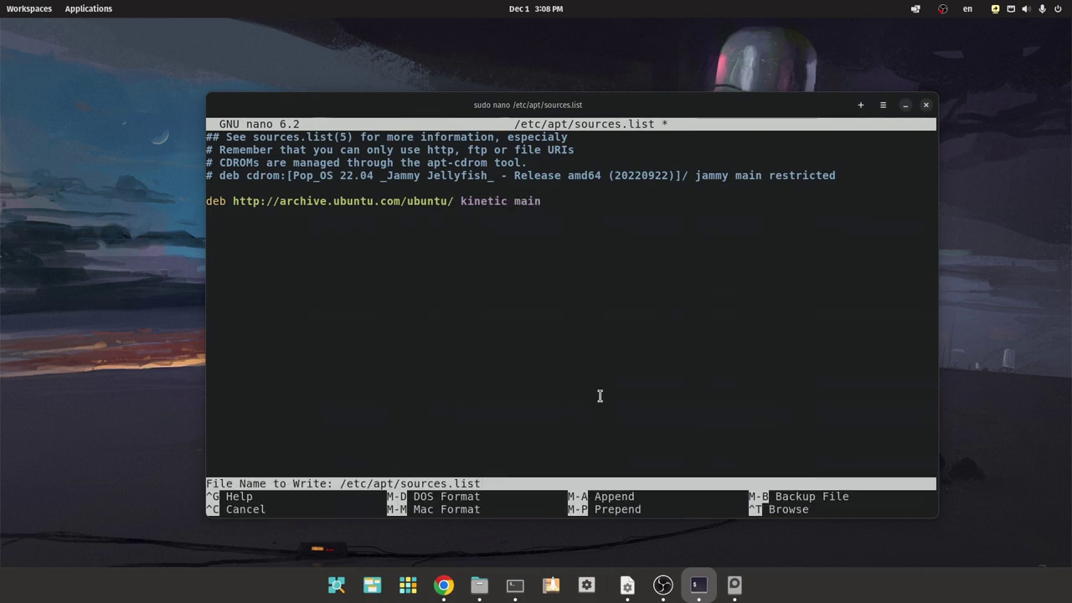
{"action": "key", "text": "Return"}
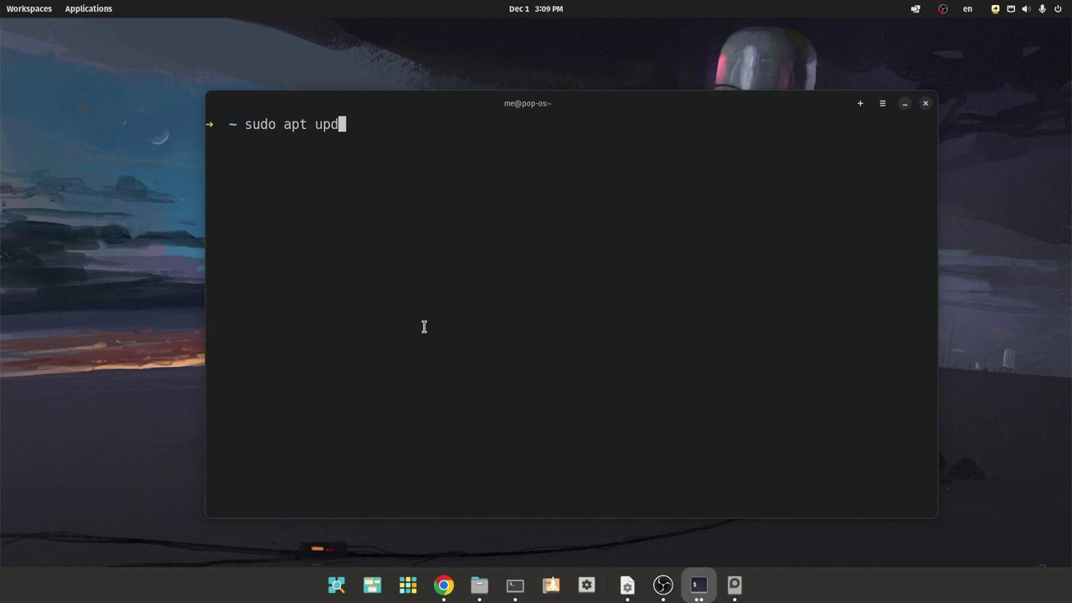
{"action": "key", "text": "Return"}
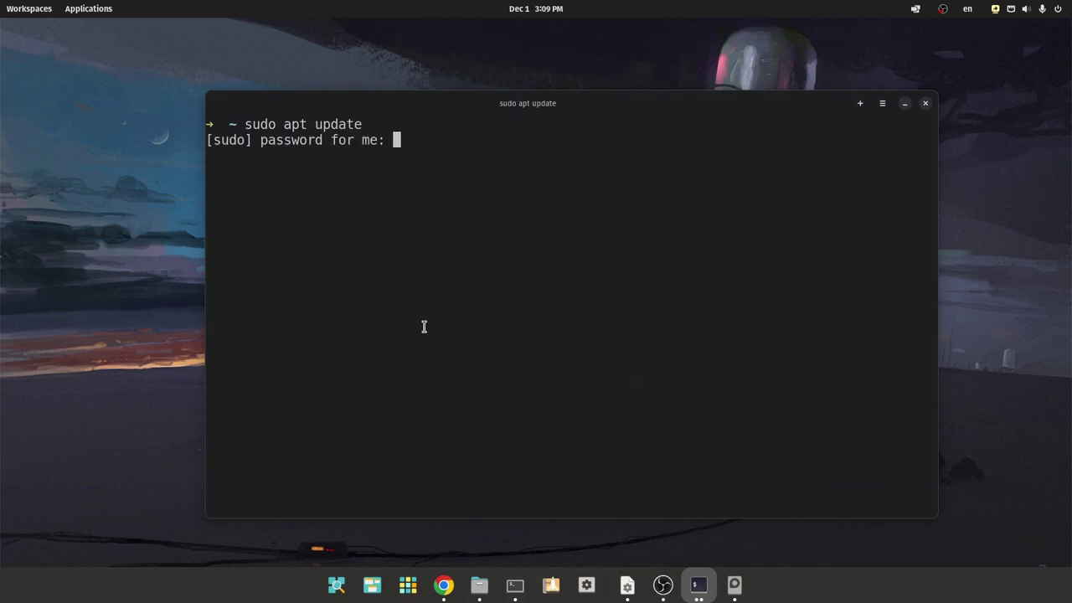
{"action": "key", "text": "Return"}
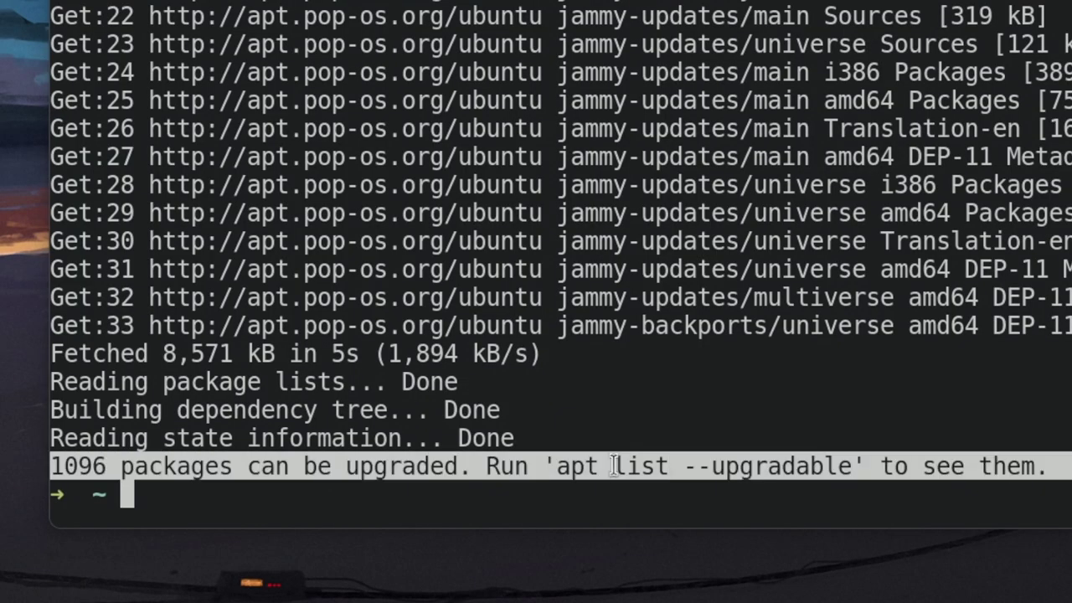
{"action": "triple_click", "coordinate": [519, 484]}
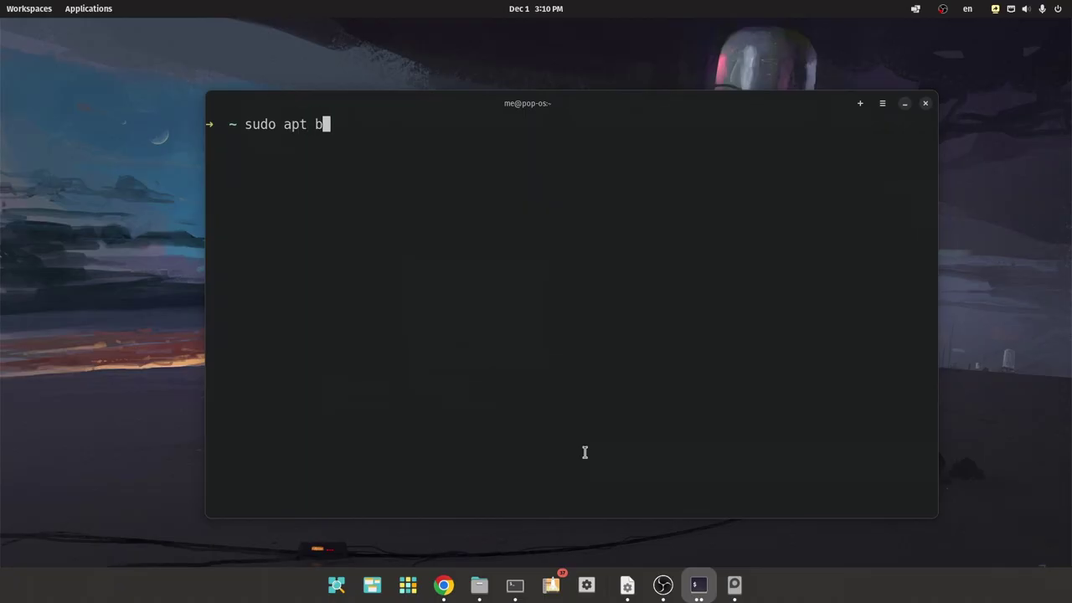
Run sudo apt build-dep nautilus to install the build dependencies of Nautilus
{"action": "key", "text": "Tab"}
{"action": "type", "text": "nautil"}
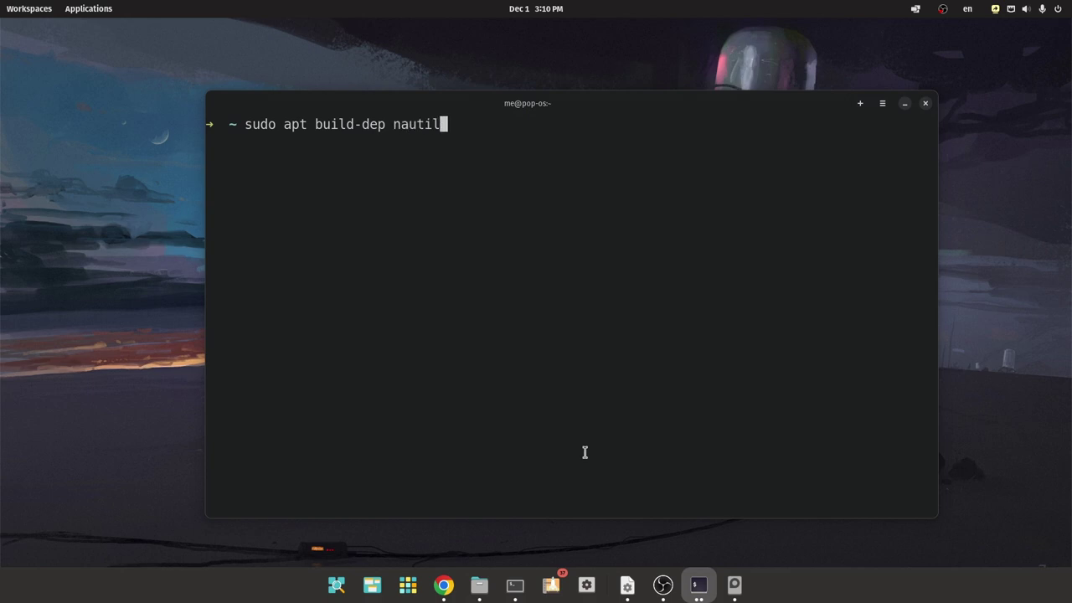
{"action": "type", "text": "us"}
{"action": "key", "text": "Return"}
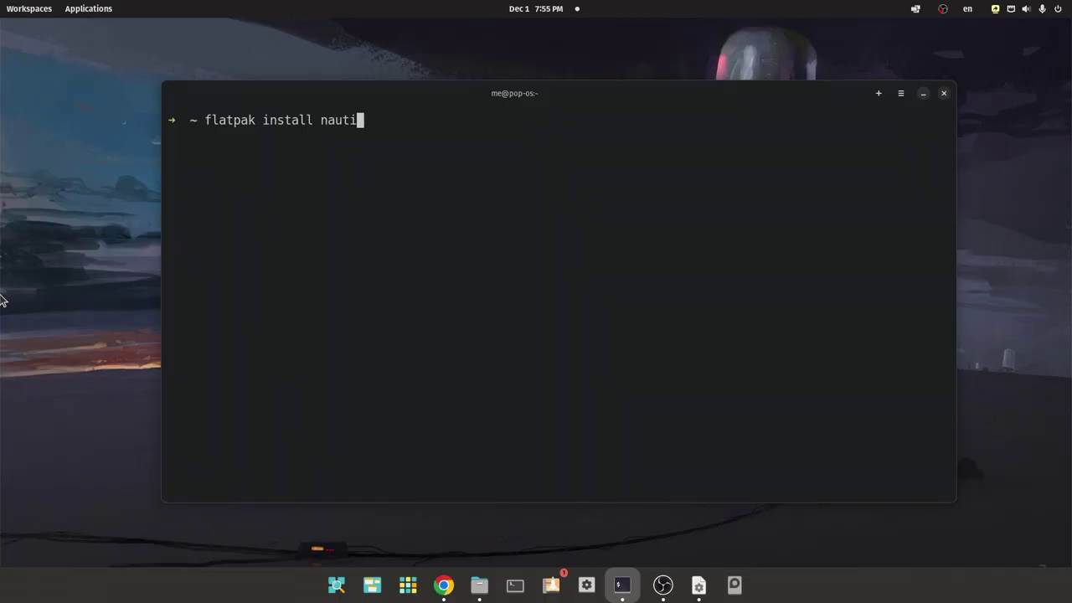
Install Nautilus with flatpak install nautilus from the gnome-nightly remote, accepting the org.gnome.NautilusDevel ref and its required runtime
{"action": "key", "text": "Return"}
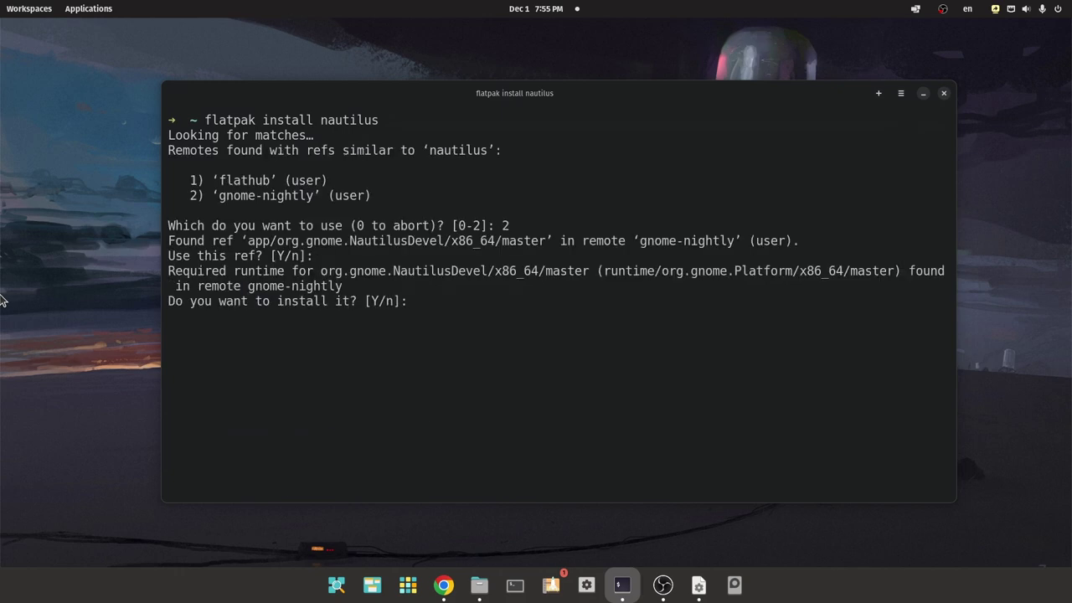
{"action": "key", "text": "Return"}
{"action": "key", "text": "Return"}
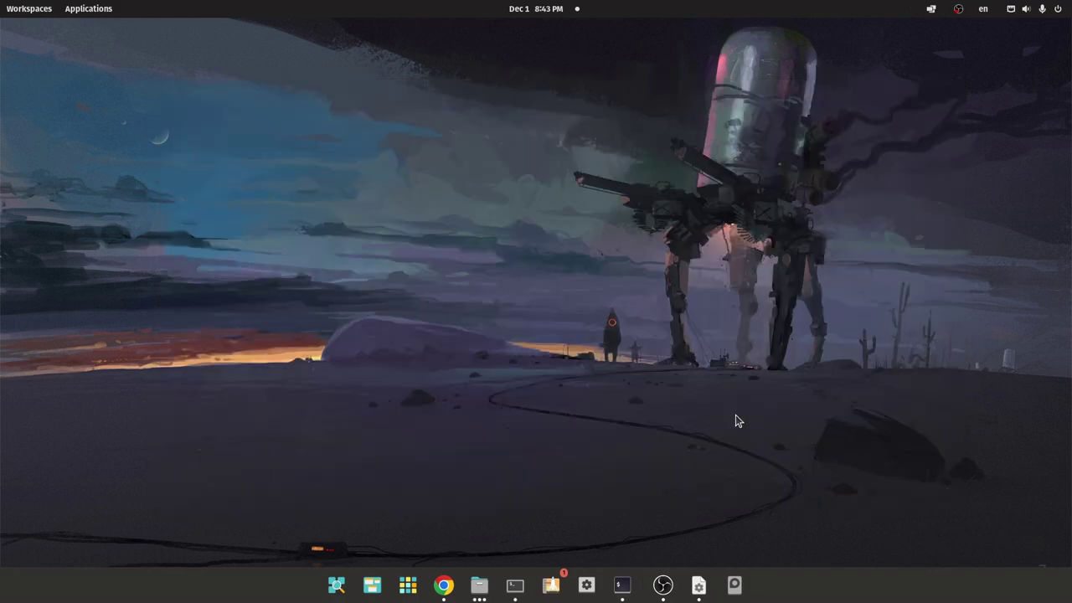
Search the applications for "file" and launch the development build of Files
{"action": "key", "text": "super+a"}
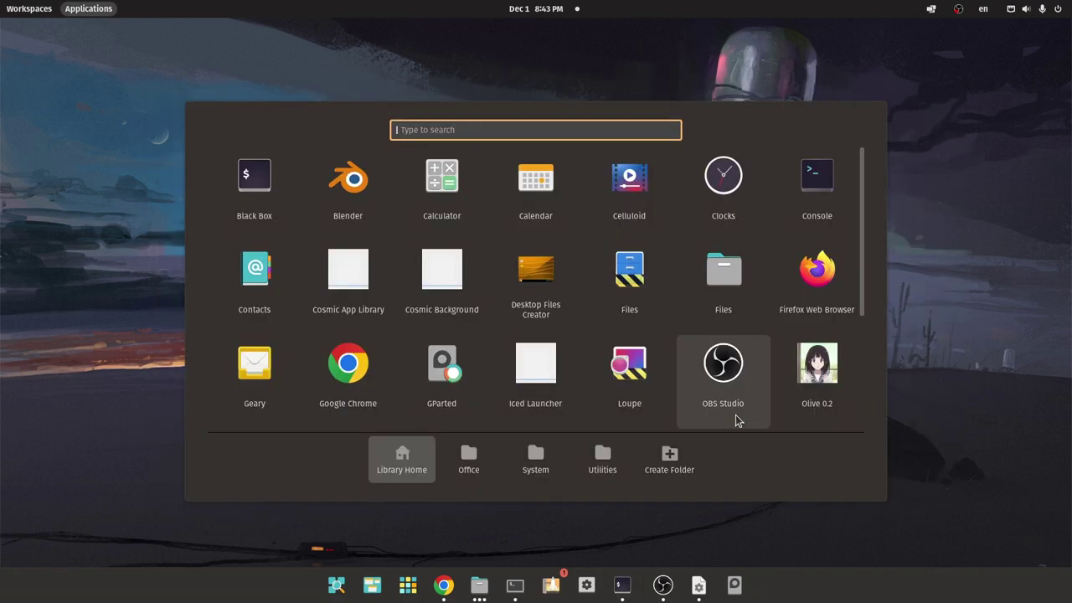
{"action": "type", "text": "file"}
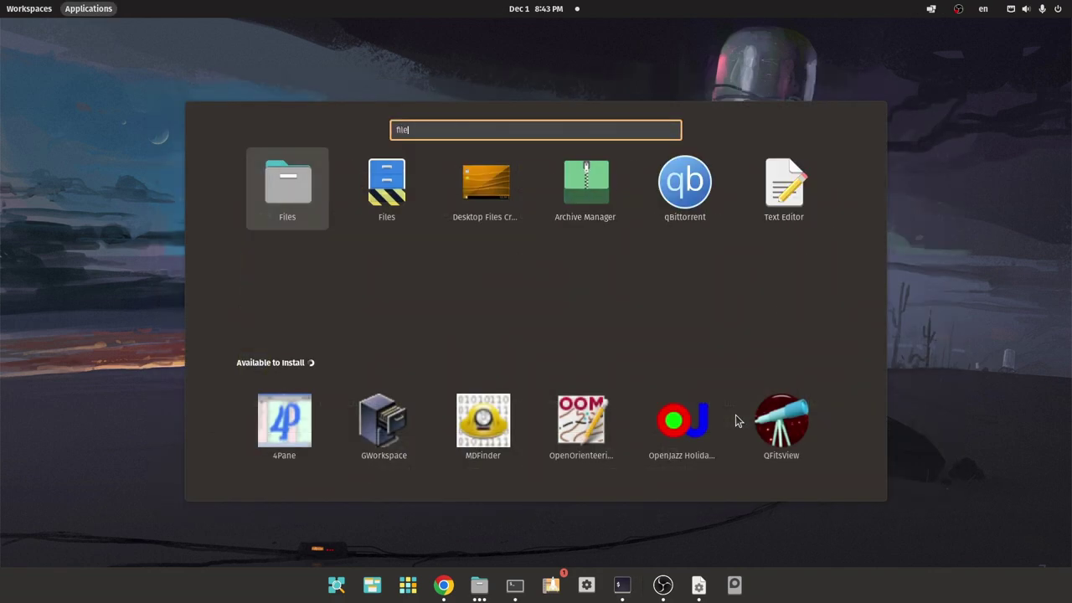
{"action": "left_click", "coordinate": [413, 211]}
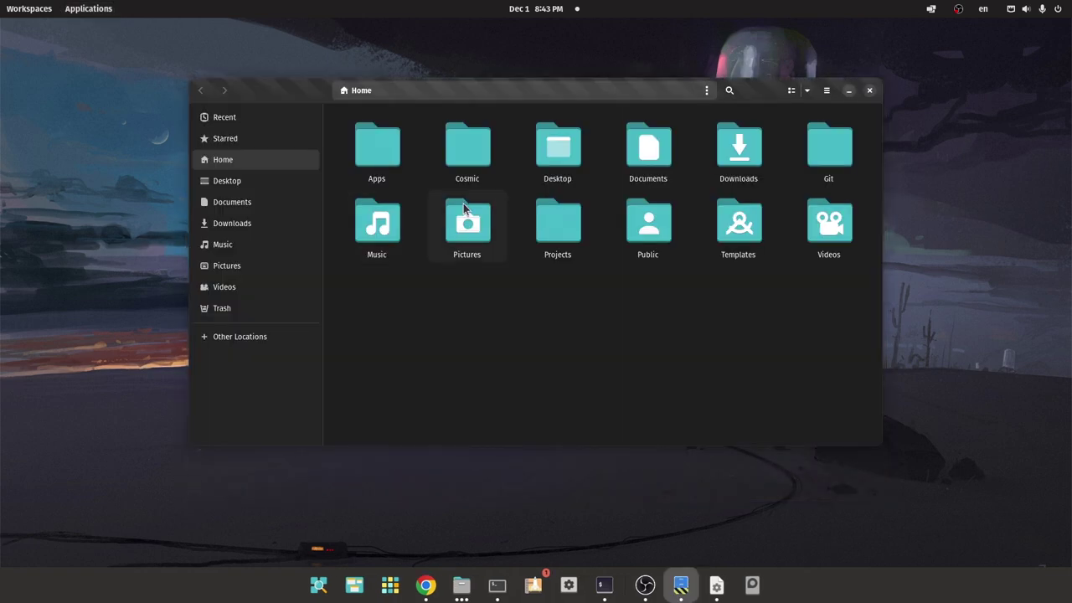
Switch the Home folder to list view and open the Wallpapers folder inside Pictures
{"action": "left_click", "coordinate": [786, 93]}
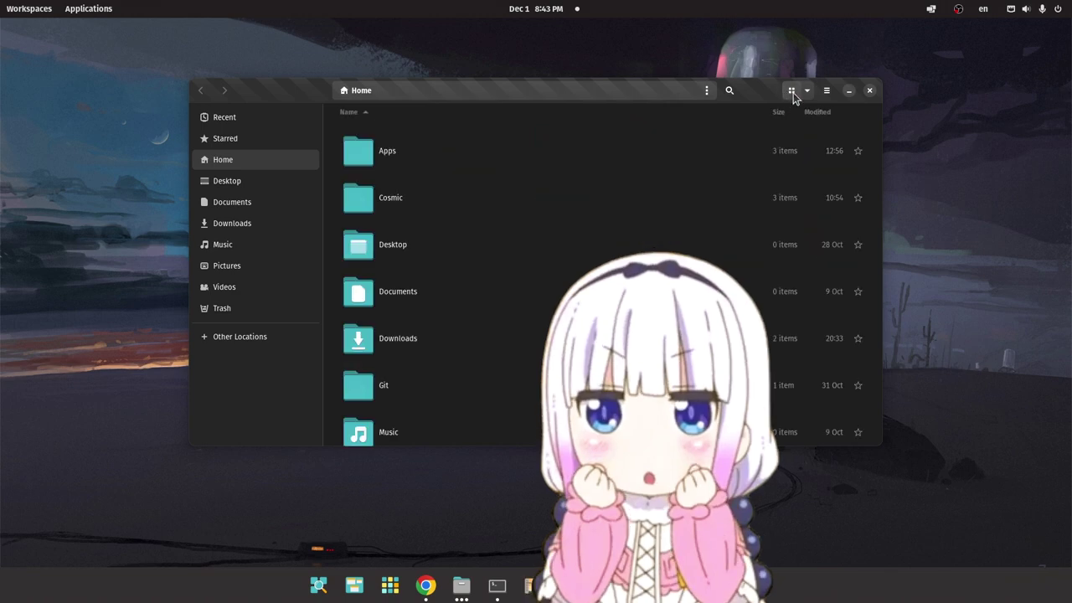
{"action": "left_click", "coordinate": [293, 267]}
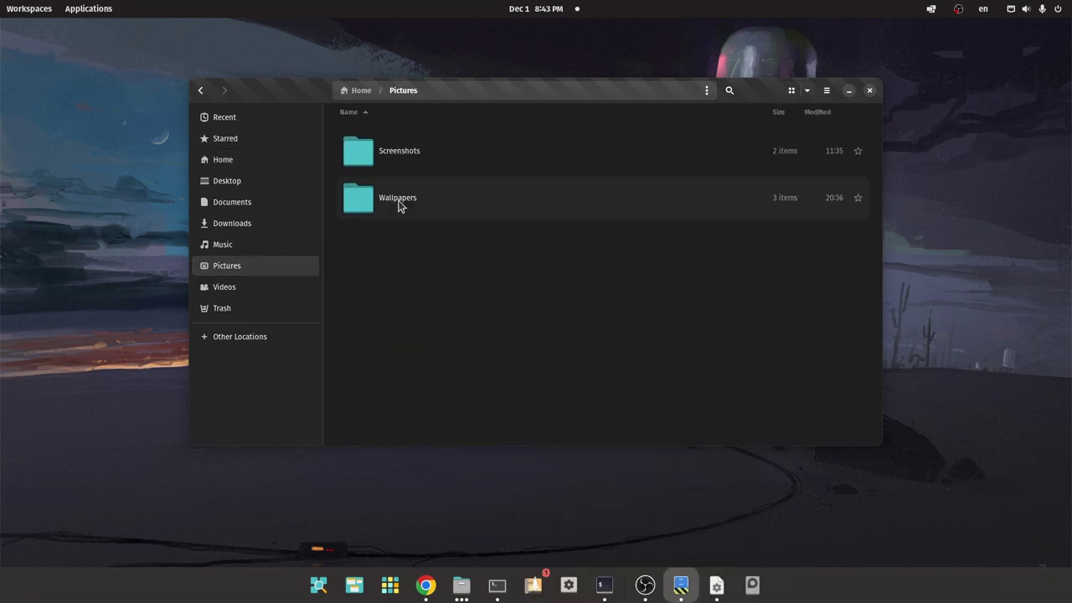
{"action": "double_click", "coordinate": [405, 201]}
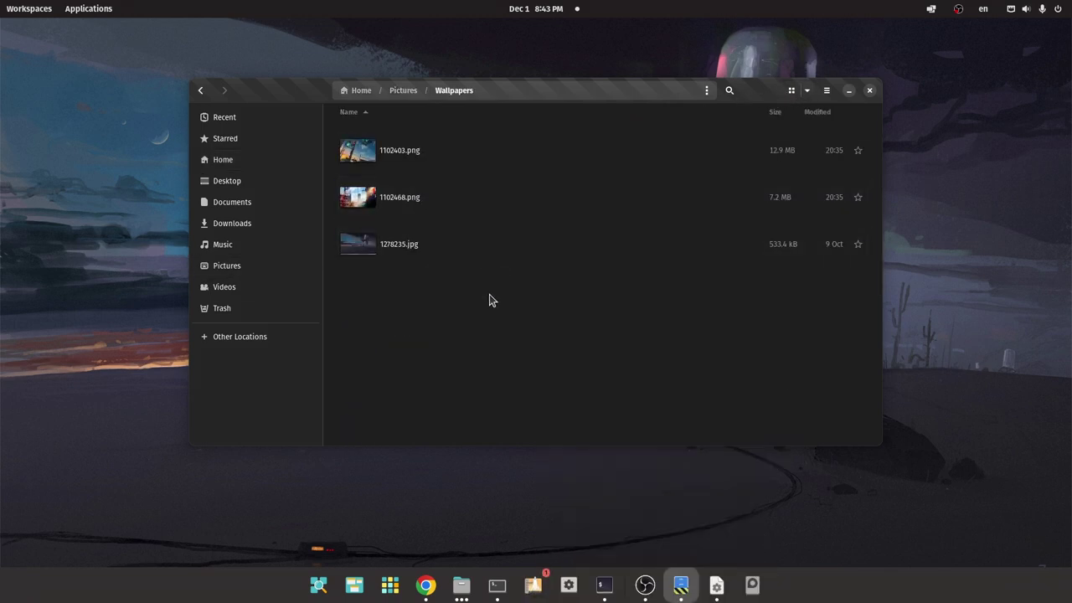
Select all three wallpaper files, look over the commands in their context menu and dismiss it
{"action": "left_click_drag", "start_coordinate": [490, 294], "coordinate": [363, 139]}
{"action": "right_click", "coordinate": [433, 158]}
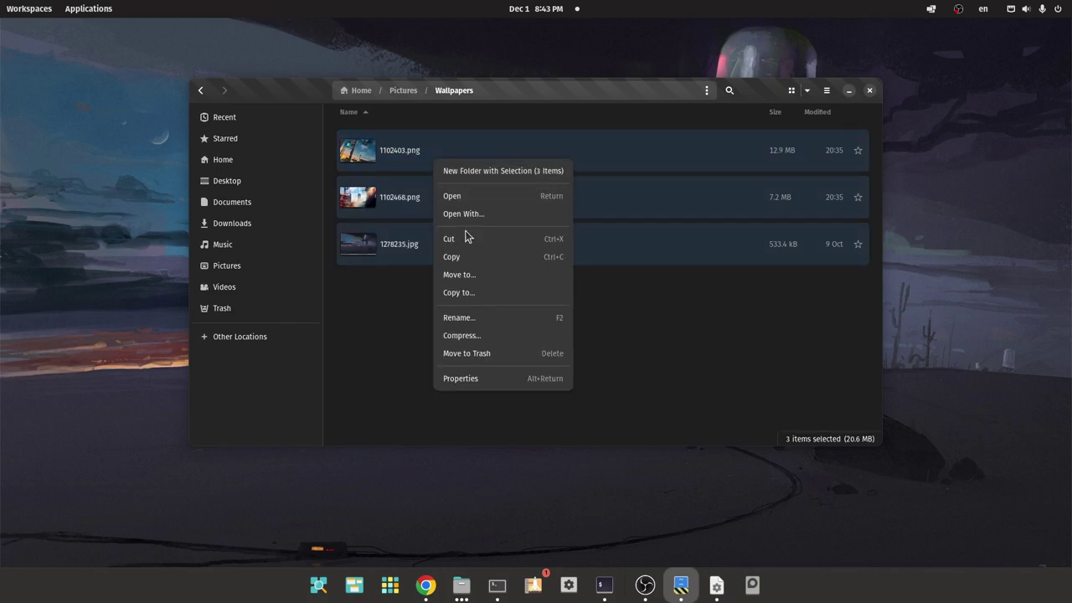
{"action": "left_click", "coordinate": [396, 326]}
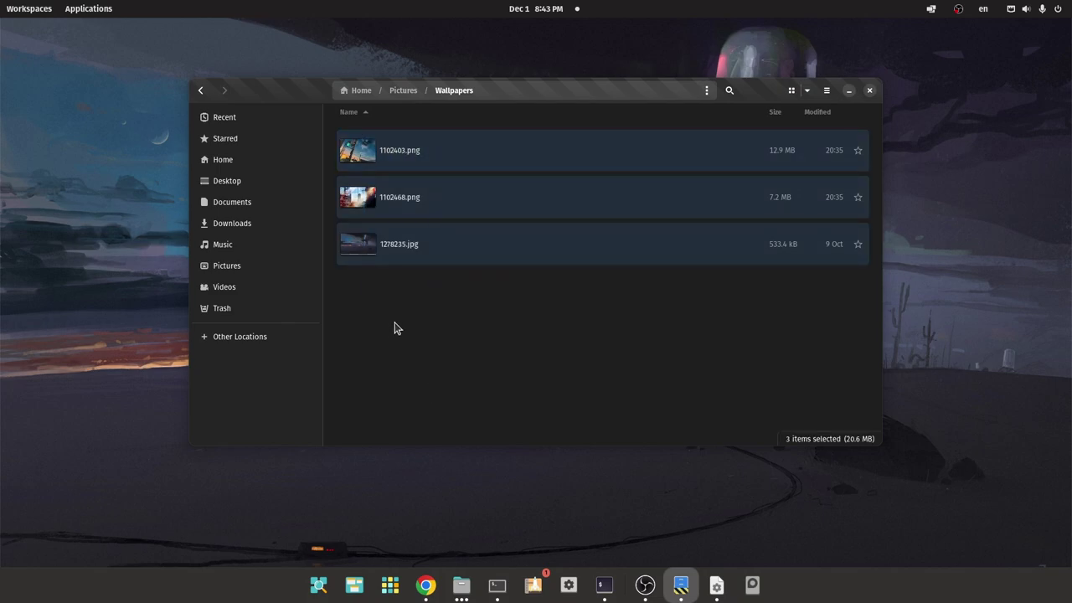
Open 1102468.png in the image viewer, browse to the next image and return to 1102468.png
{"action": "left_click", "coordinate": [421, 206]}
{"action": "double_click", "coordinate": [422, 206]}
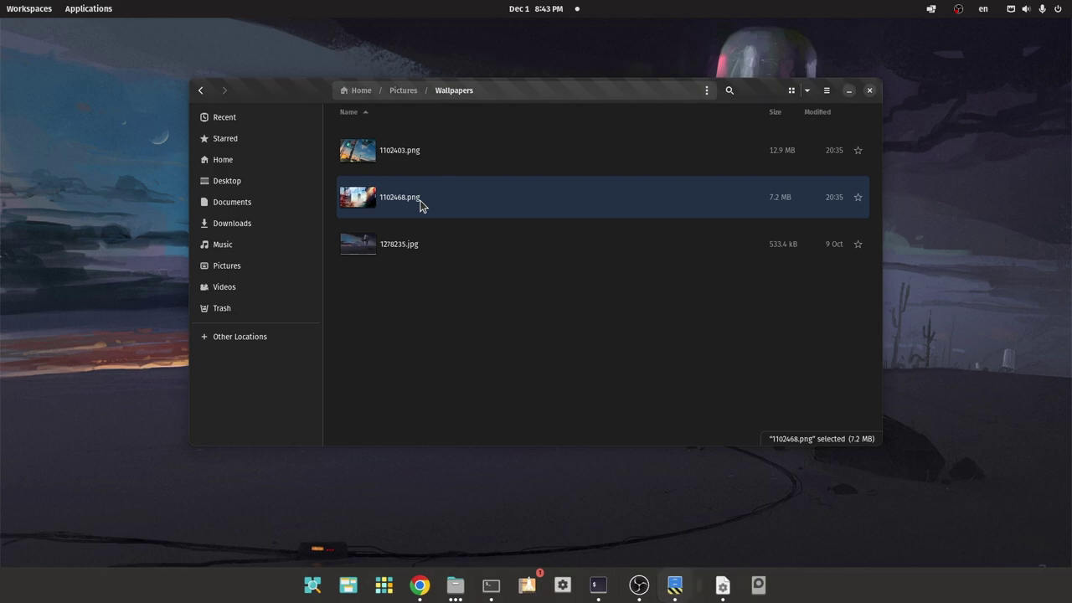
{"action": "left_click_drag", "start_coordinate": [231, 205], "coordinate": [532, 287]}
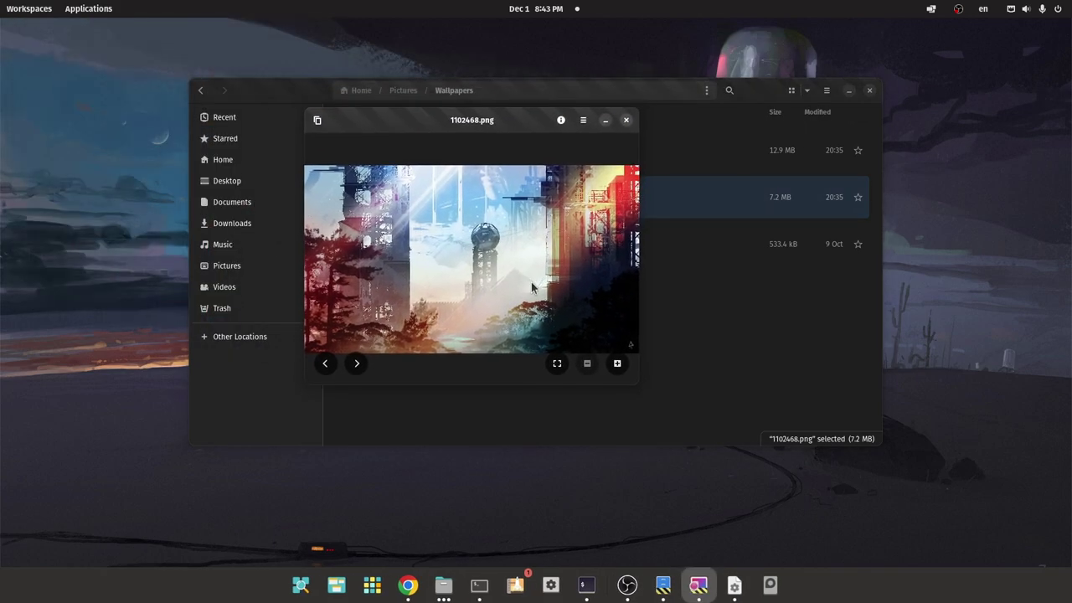
{"action": "left_click", "coordinate": [356, 364]}
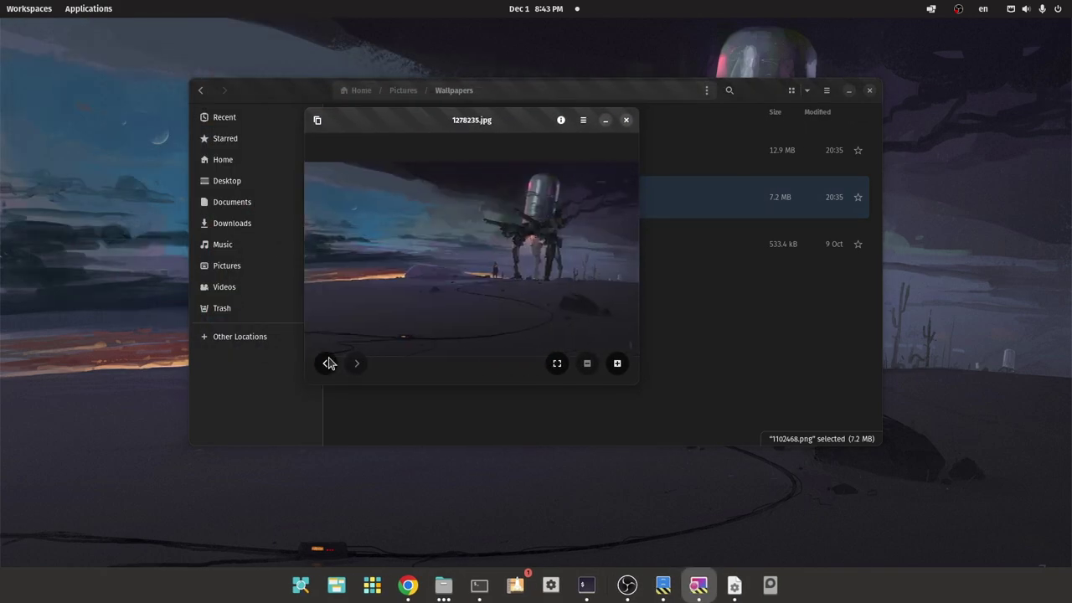
{"action": "left_click", "coordinate": [326, 363]}
Set 1102468.png as the desktop background from the image viewer
{"action": "right_click", "coordinate": [439, 270]}
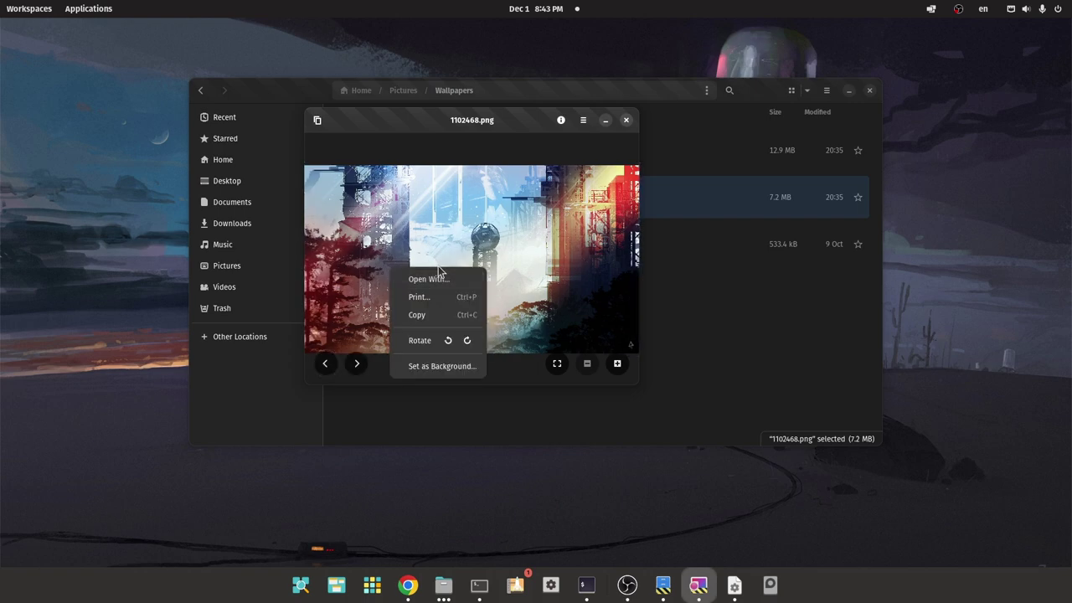
{"action": "left_click", "coordinate": [459, 366]}
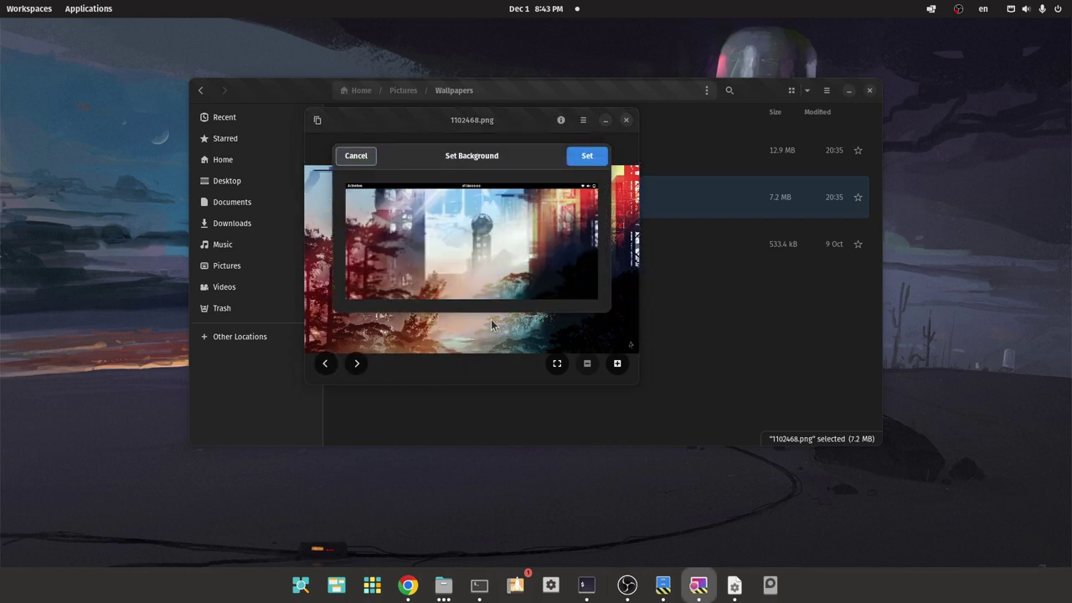
{"action": "left_click", "coordinate": [589, 156]}
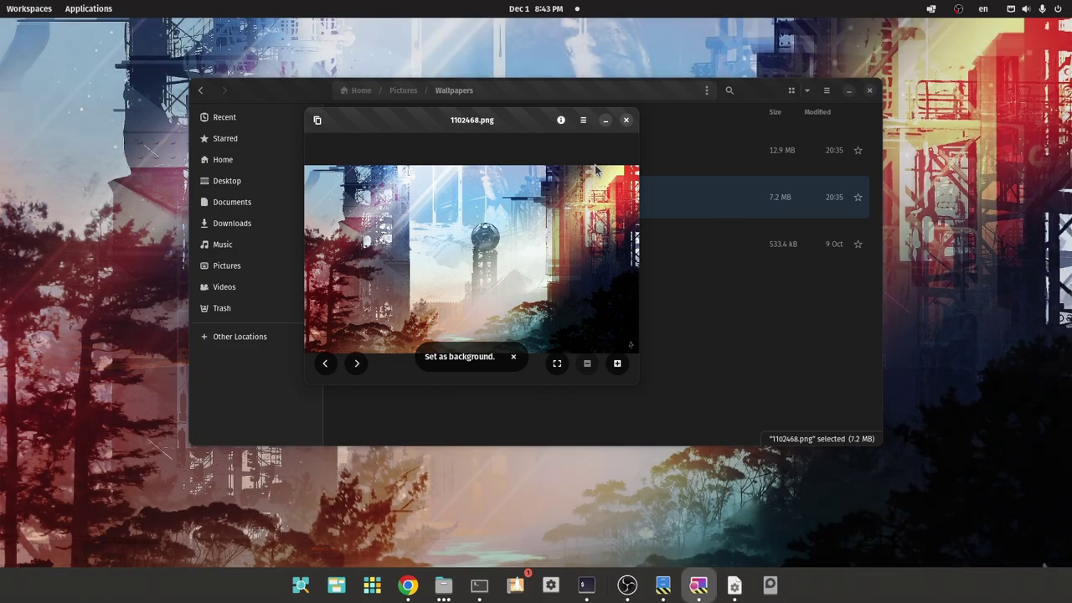
Close the image viewer and go back from the Wallpapers folder to Pictures
{"action": "left_click", "coordinate": [624, 121]}
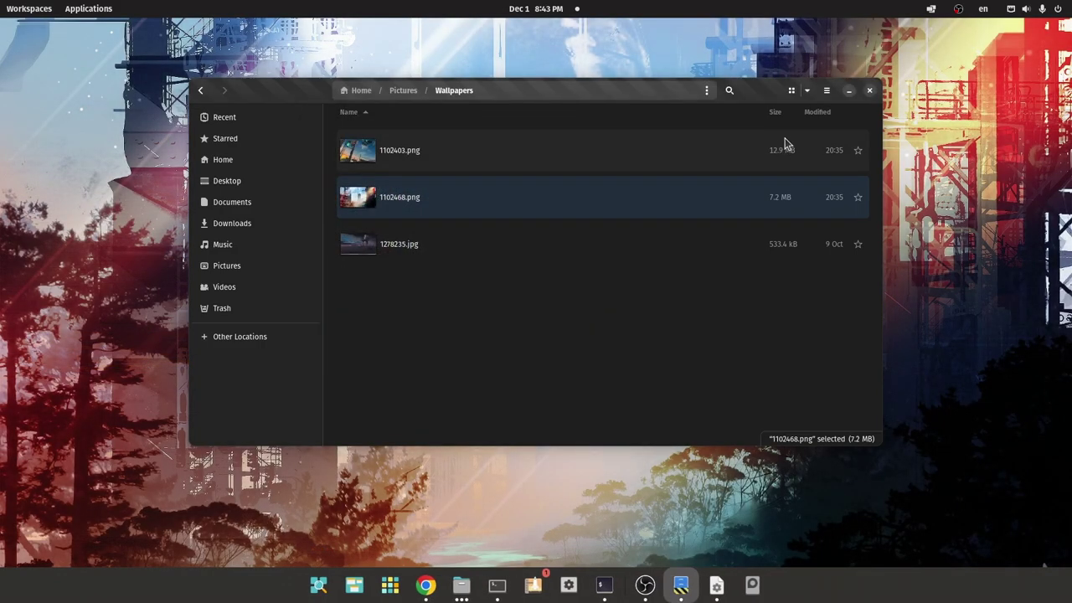
{"action": "left_click_drag", "start_coordinate": [876, 147], "coordinate": [492, 144]}
{"action": "left_click", "coordinate": [202, 90]}
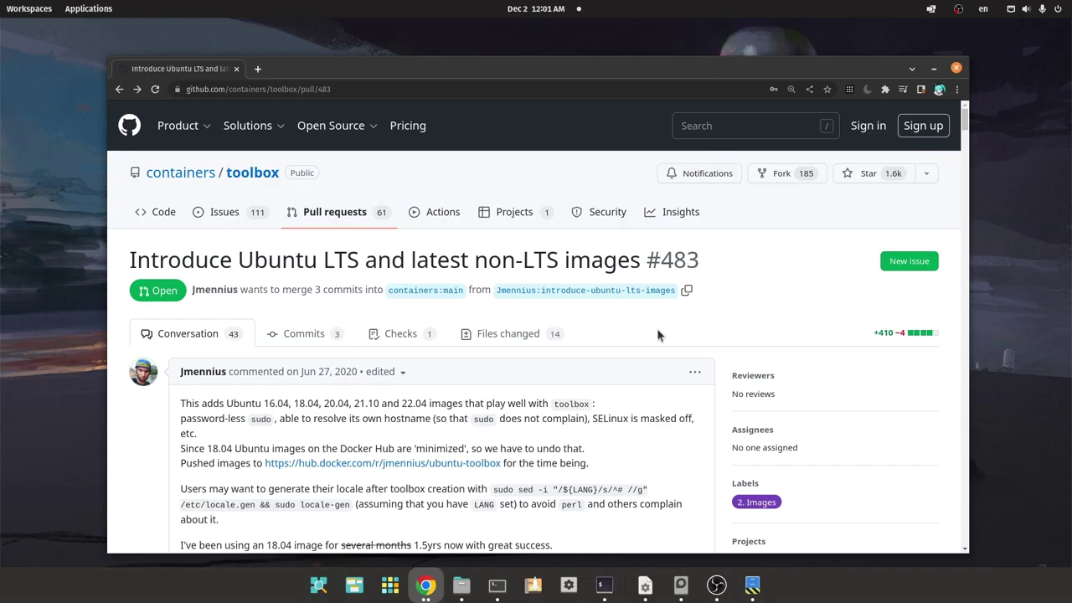
Examine toolbox pull request #483 on GitHub and follow its Docker Hub link to check the available Ubuntu toolbox image versions
{"action": "triple_click", "coordinate": [575, 265]}
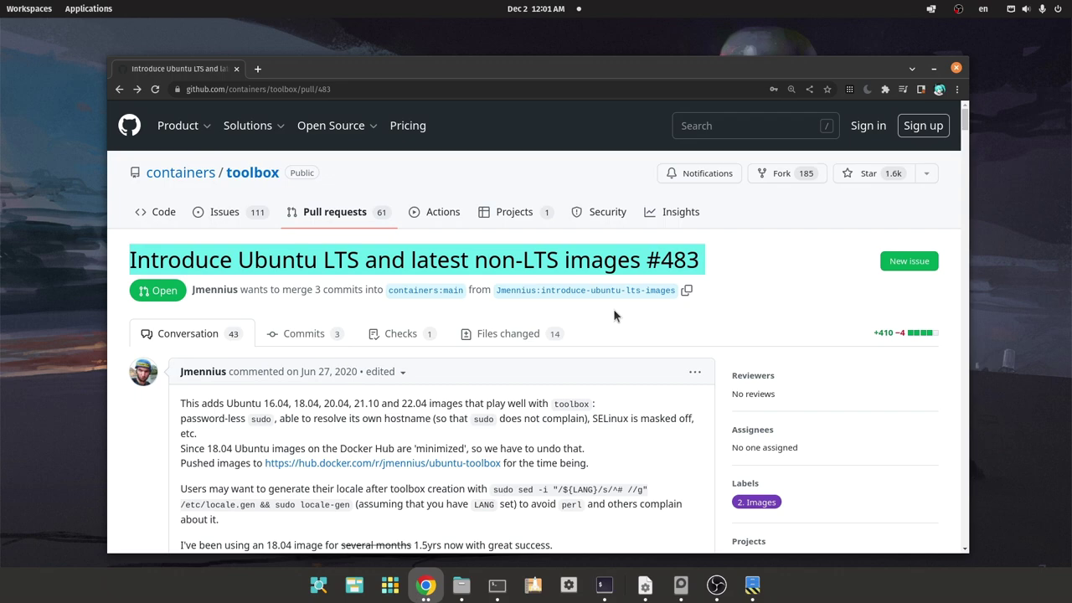
{"action": "scroll", "coordinate": [614, 311], "scroll_direction": "down", "scroll_amount": 2}
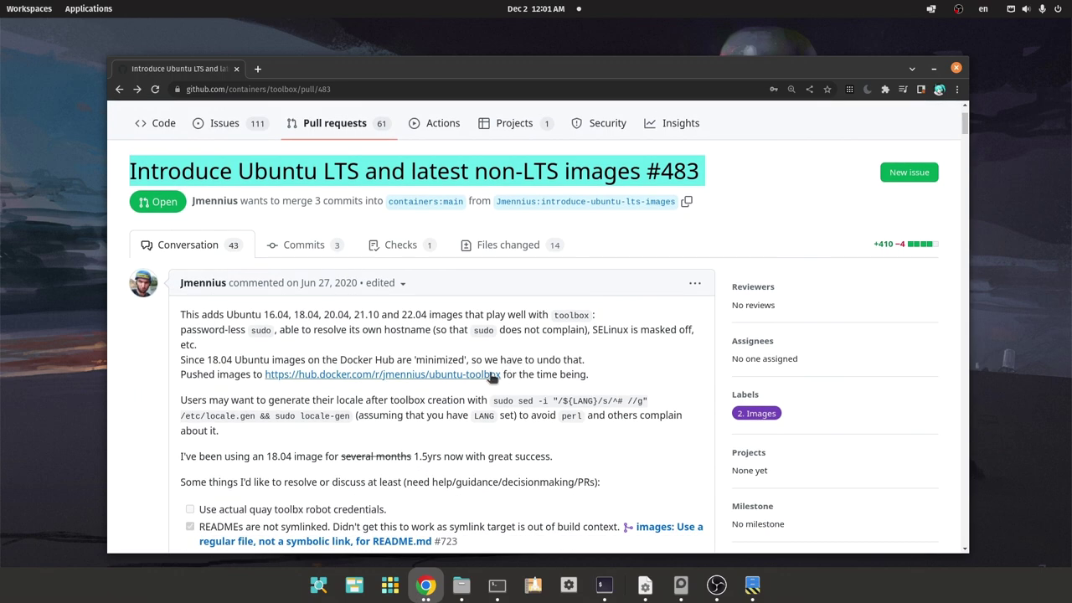
{"action": "left_click", "coordinate": [489, 376]}
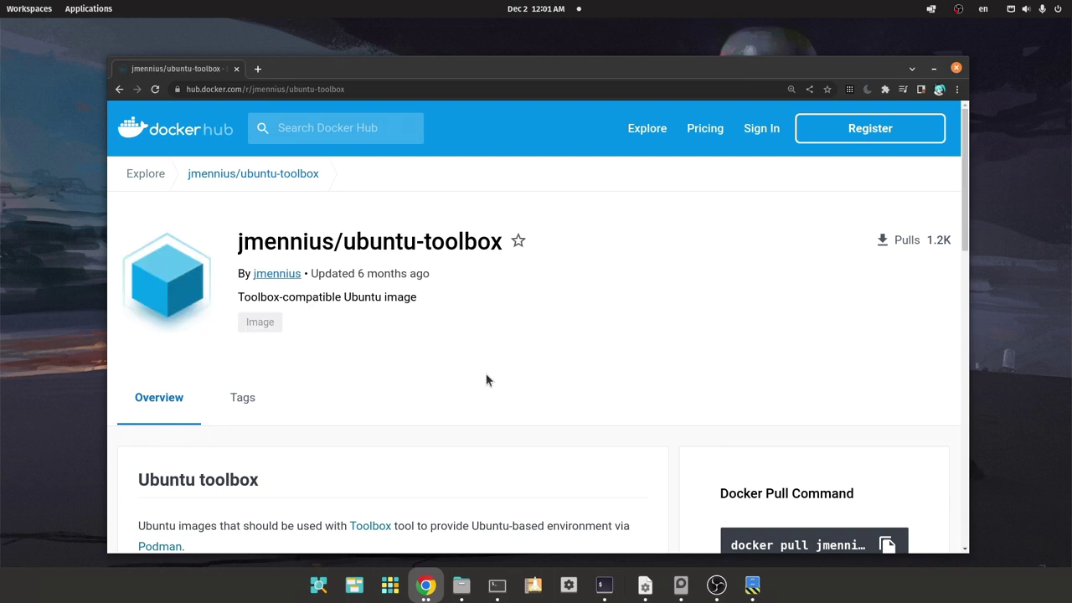
{"action": "scroll", "coordinate": [487, 377], "scroll_direction": "down", "scroll_amount": 6}
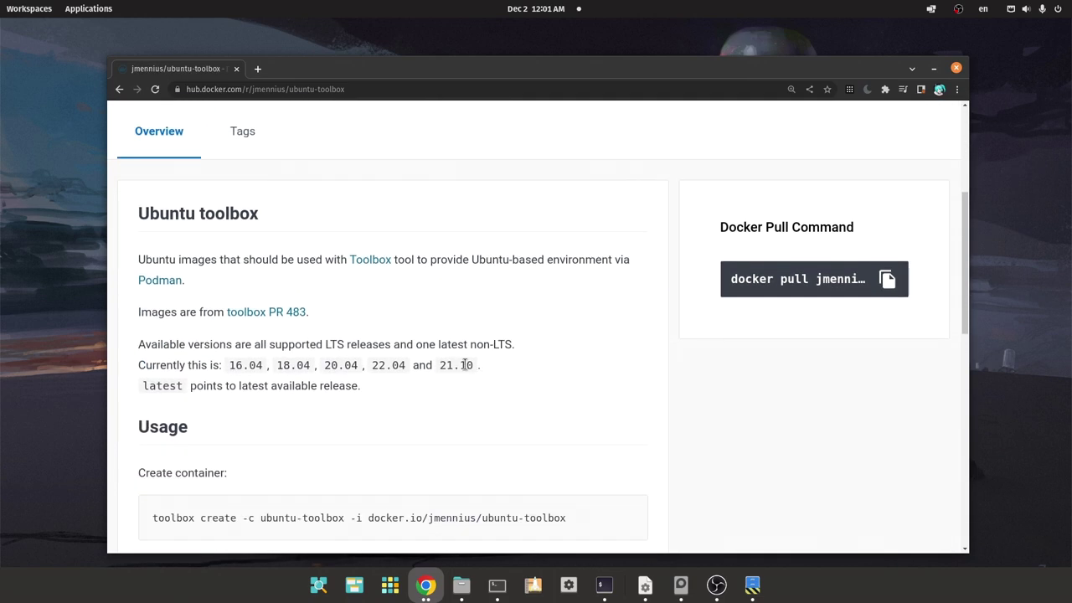
{"action": "triple_click", "coordinate": [464, 365]}
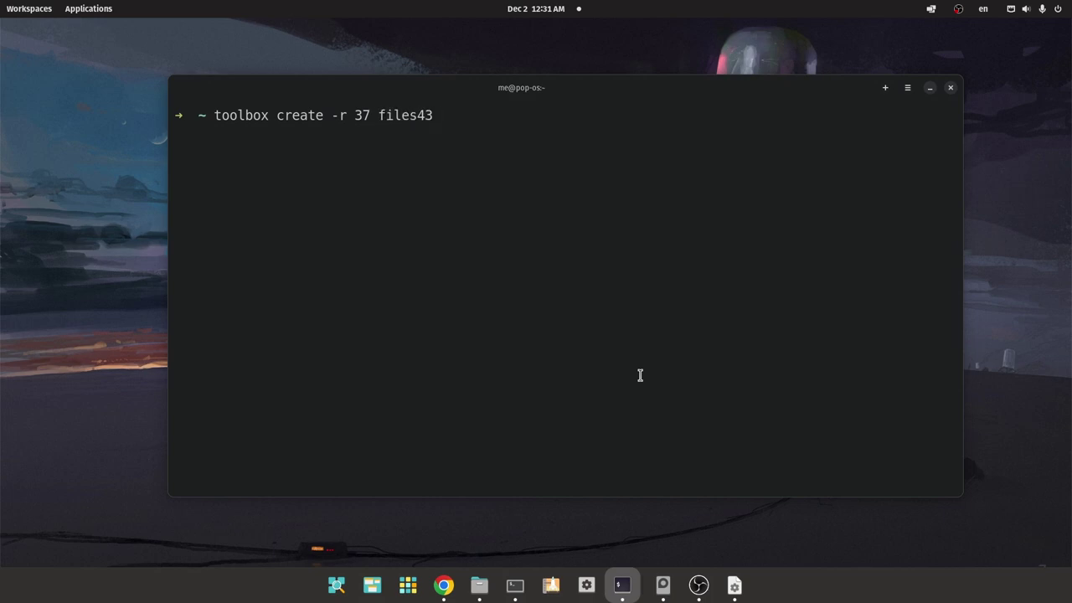
Create a release 37 toolbox container called files43 by running toolbox create -r 37 files43 in the terminal
{"action": "key", "text": "Return"}
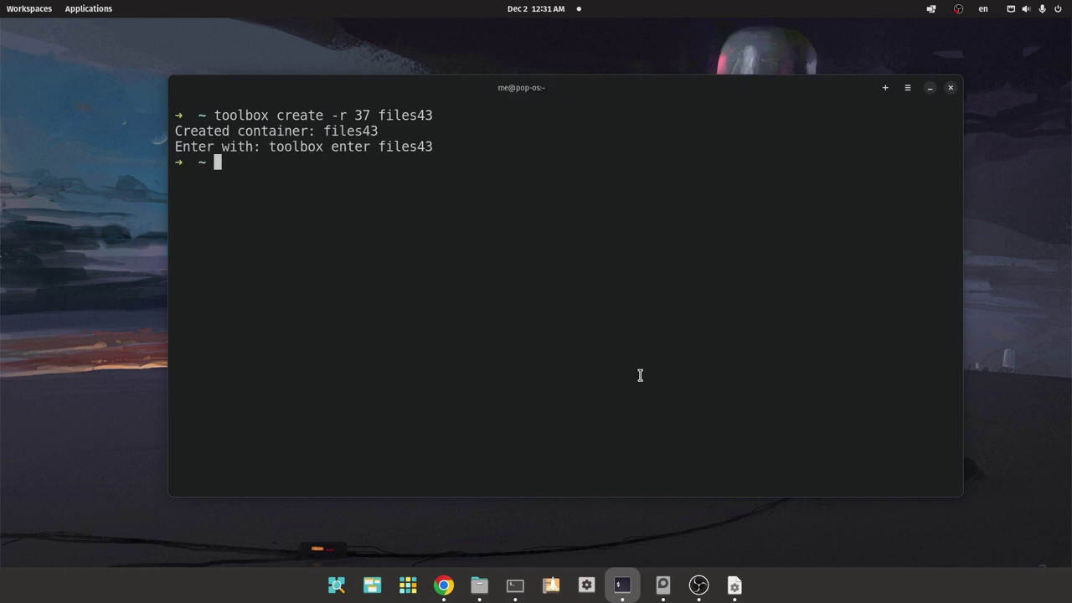
Enter the files43 container by running toolbox enter files43
{"action": "type", "text": "toolbox enter files"}
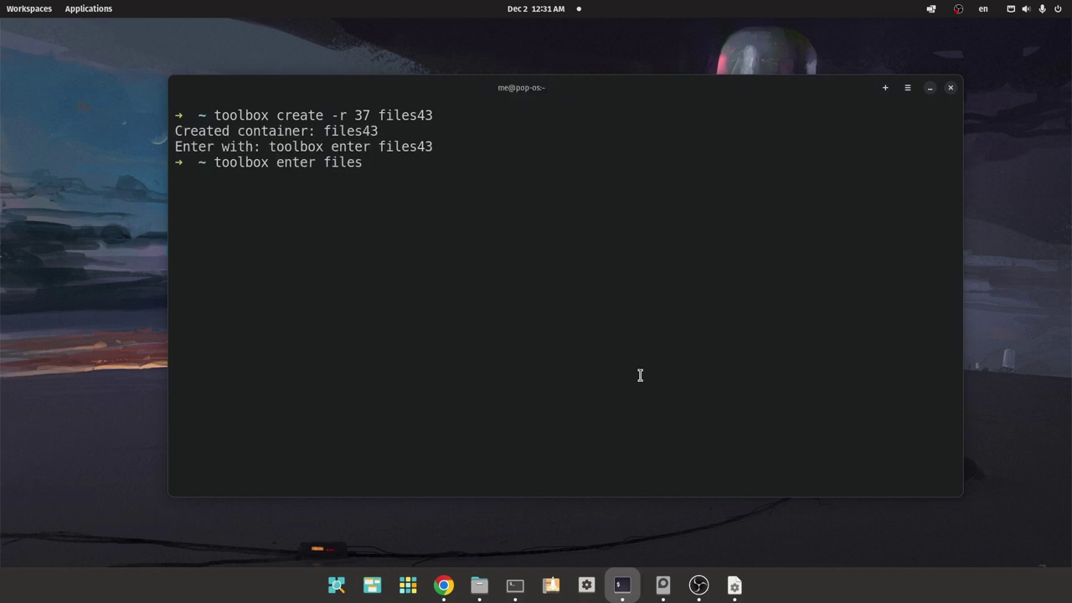
{"action": "type", "text": "43"}
{"action": "key", "text": "Return"}
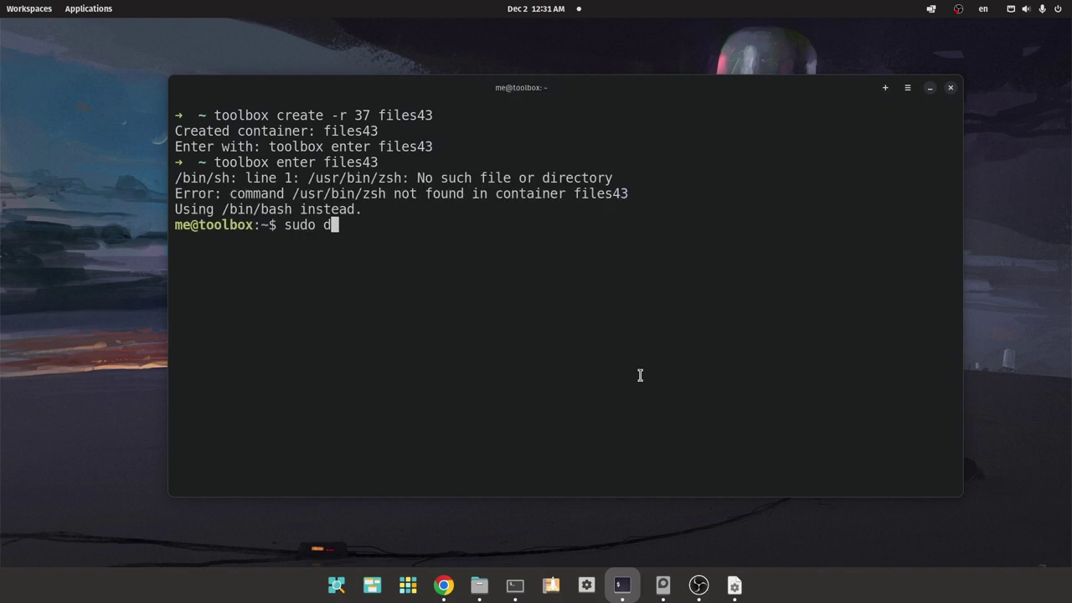
Install Nautilus and Zsh inside the container with sudo dnf install nautilus zsh, accepting the transaction
{"action": "type", "text": "sudo dnf install nautilus zsh"}
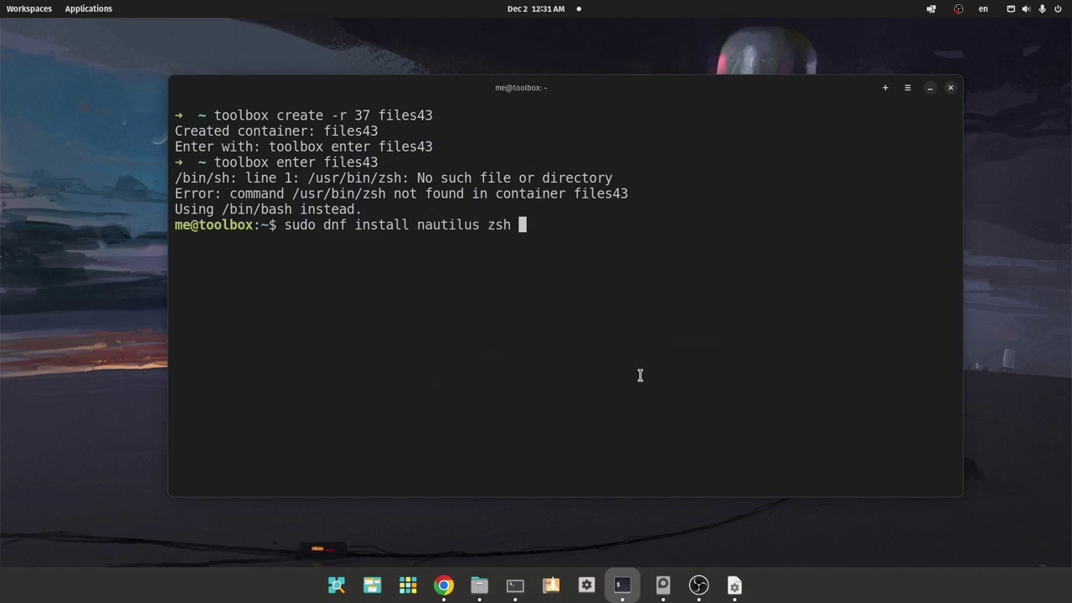
{"action": "key", "text": "Return"}
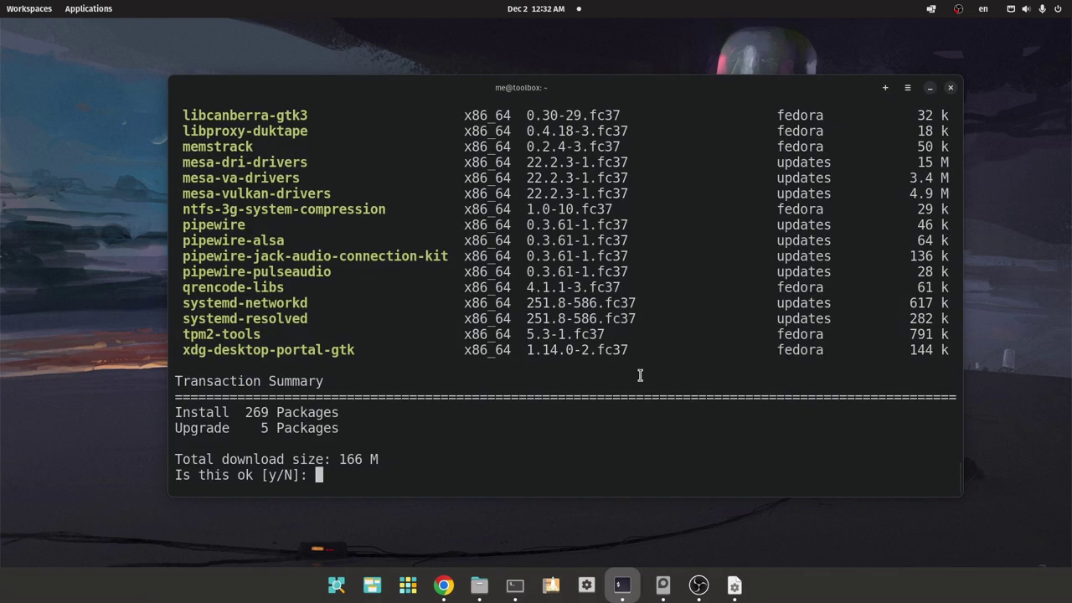
{"action": "key", "text": "Return"}
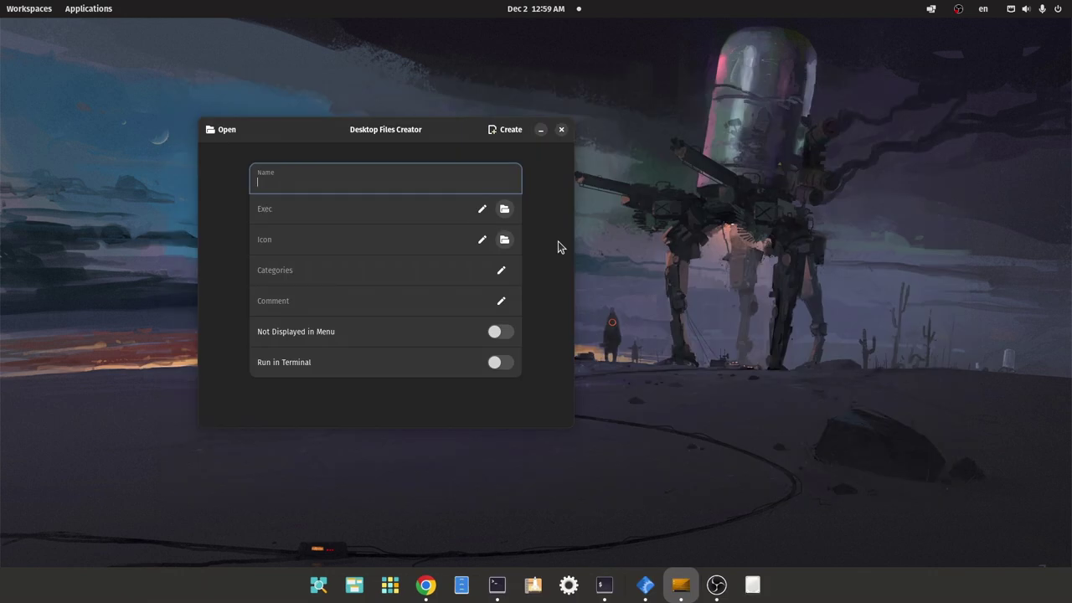
Fill in a desktop entry named Files Pod with exec toolbox run --container files43 nautilus and icon /home/me/Apps/nautilus.png
{"action": "type", "text": "Files Pod"}
{"action": "key", "text": "Return"}
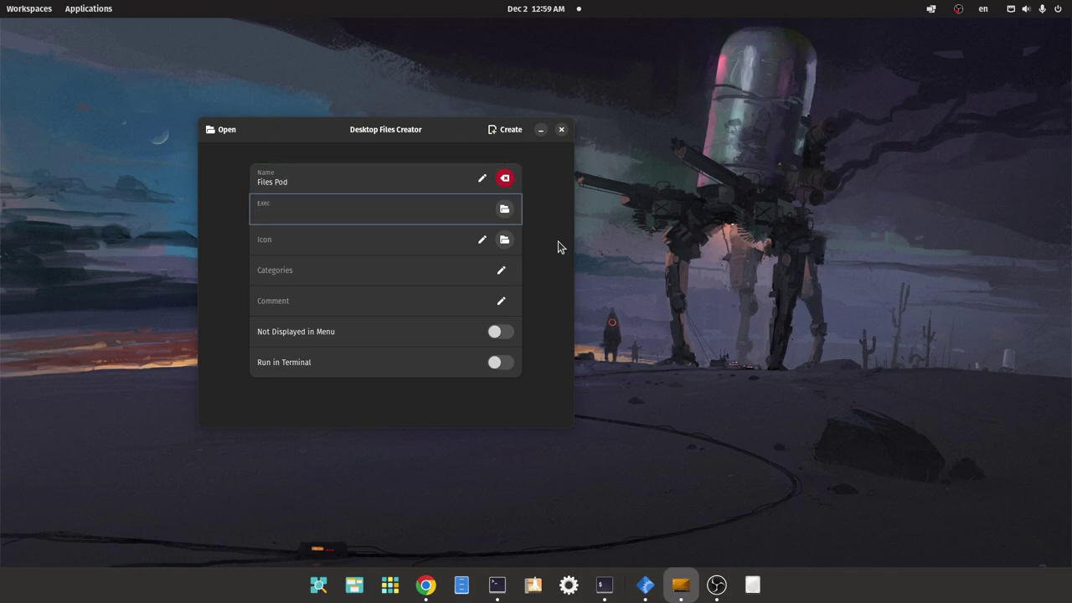
{"action": "type", "text": "toolbox run --container files"}
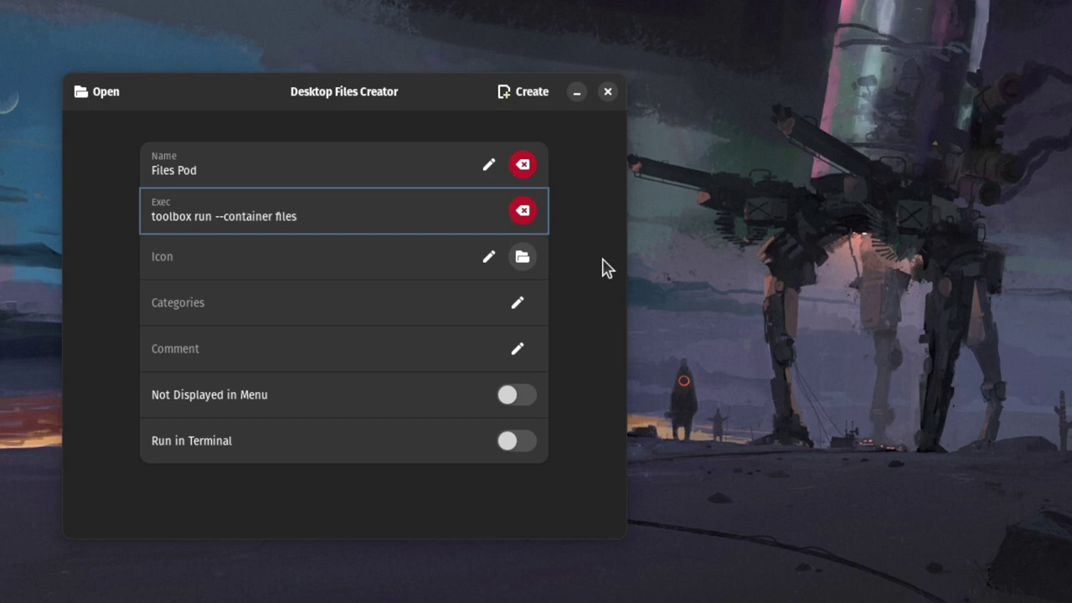
{"action": "key", "text": "Tab"}
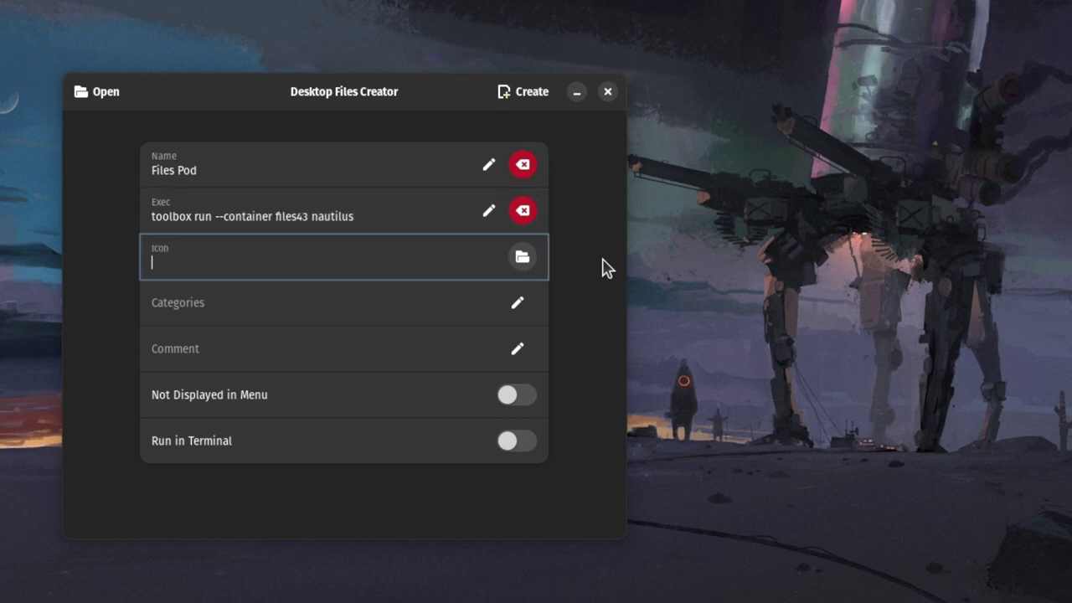
{"action": "type", "text": "/home/me/Apps/nautilus.png"}
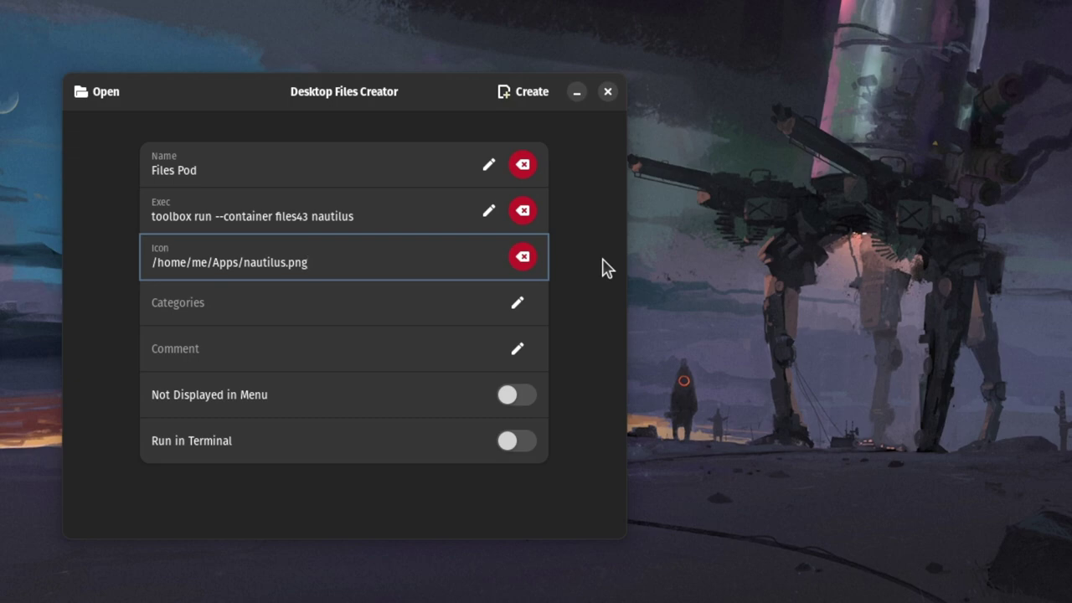
Create the Files Pod.desktop file from the completed entry and close Desktop Files Creator
{"action": "left_click", "coordinate": [517, 91]}
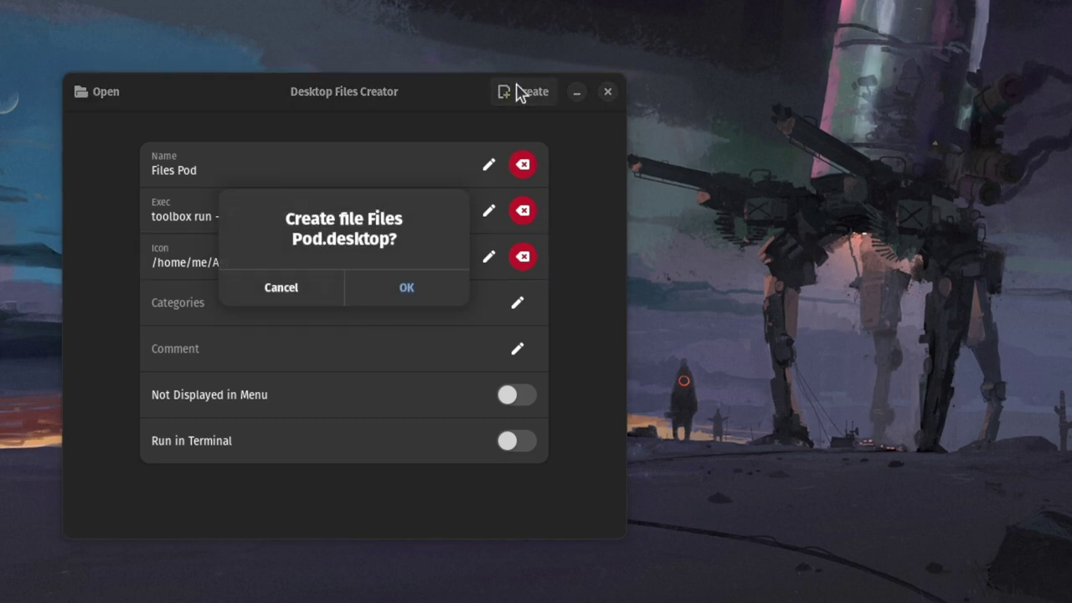
{"action": "left_click", "coordinate": [425, 286]}
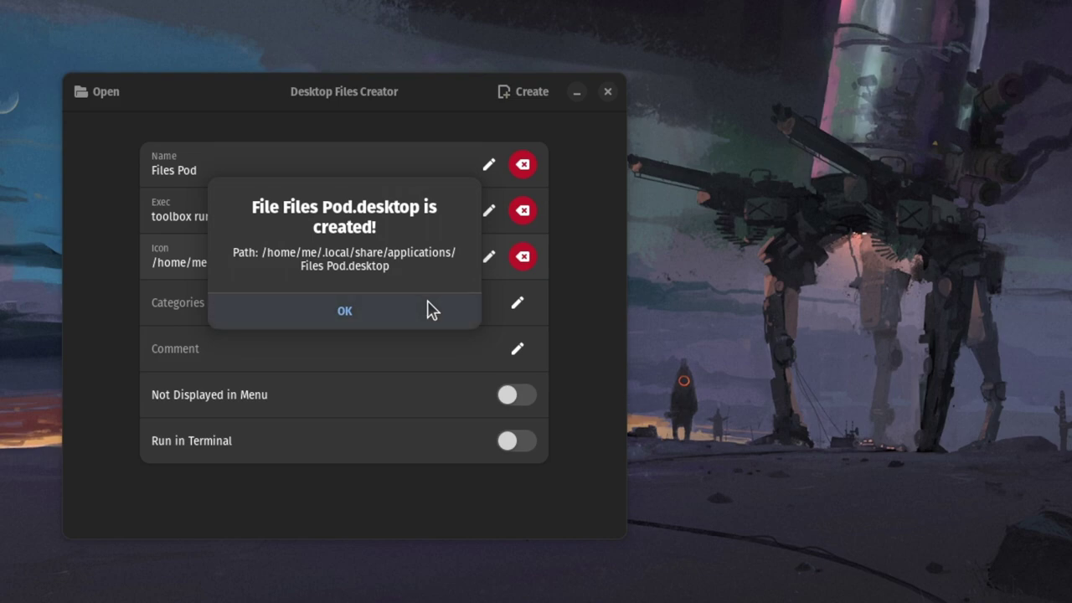
{"action": "left_click", "coordinate": [429, 309]}
{"action": "left_click", "coordinate": [609, 92]}
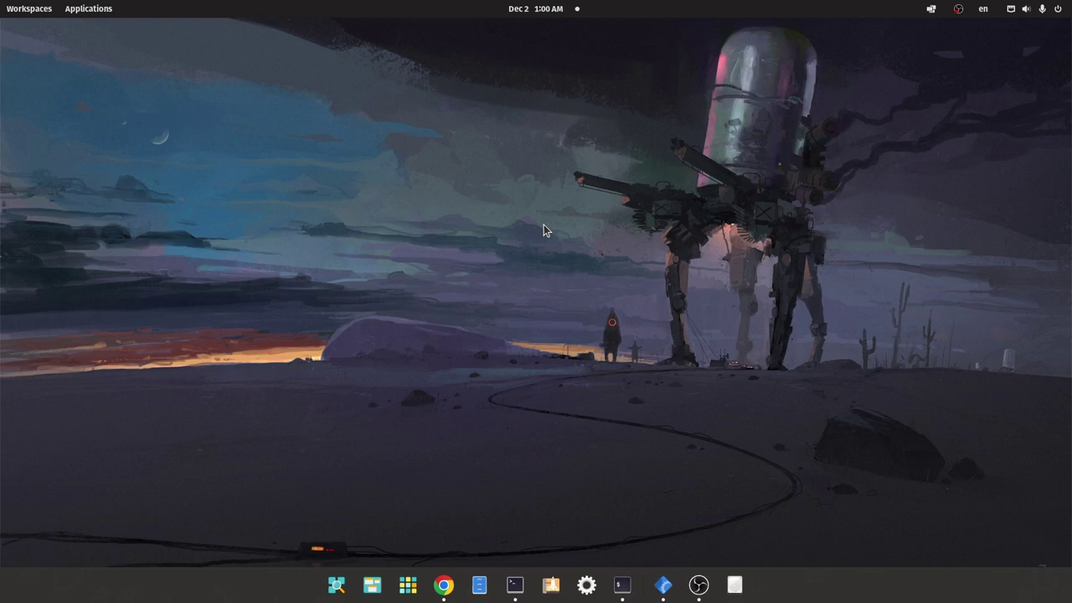
Search the application library for files and launch Files Pod
{"action": "left_click", "coordinate": [408, 587]}
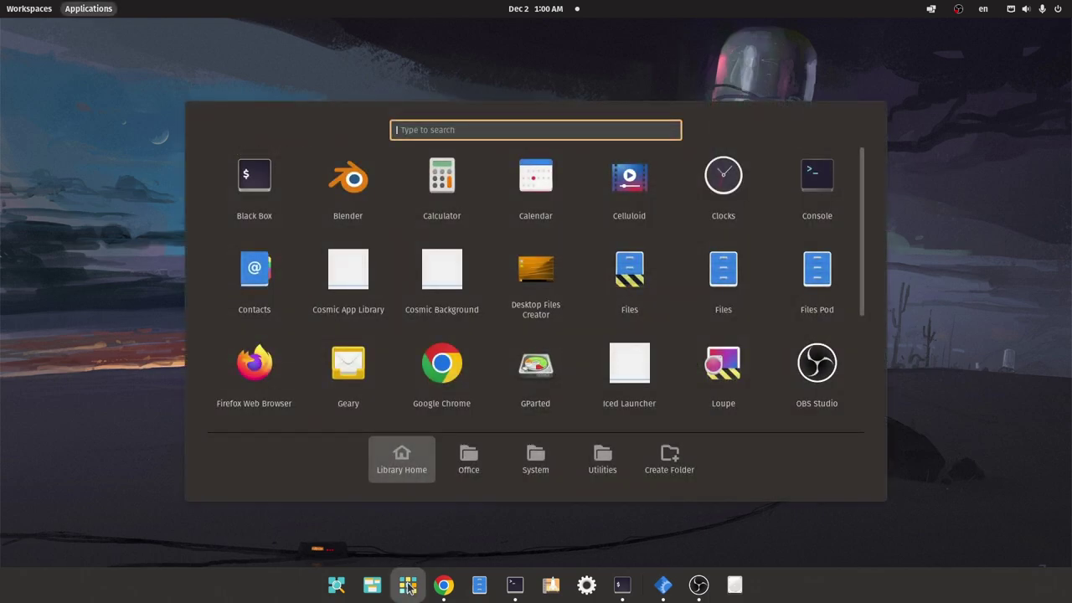
{"action": "type", "text": "f"}
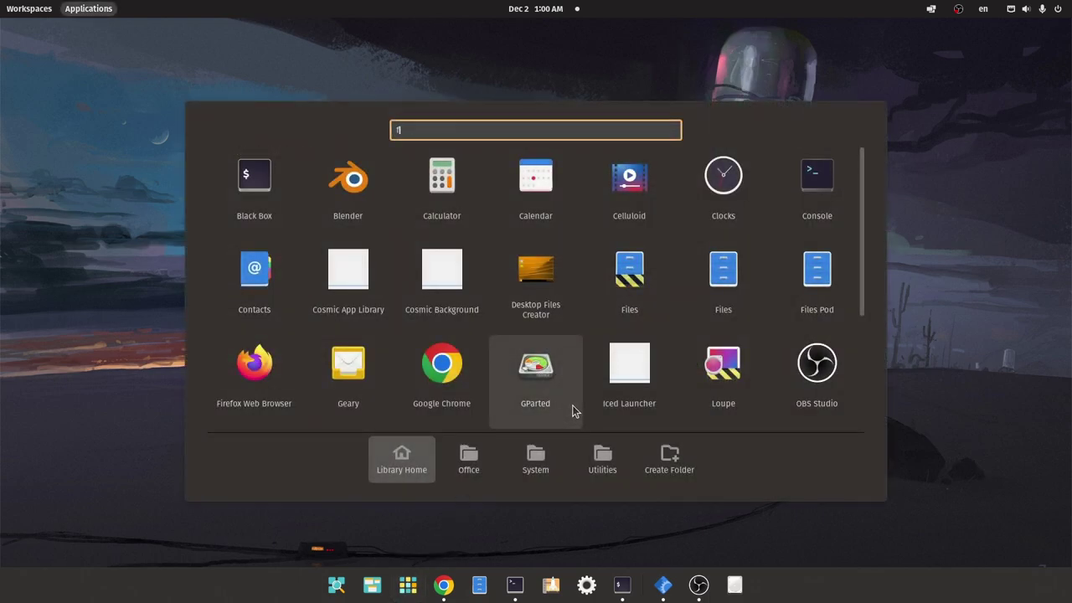
{"action": "type", "text": "iles"}
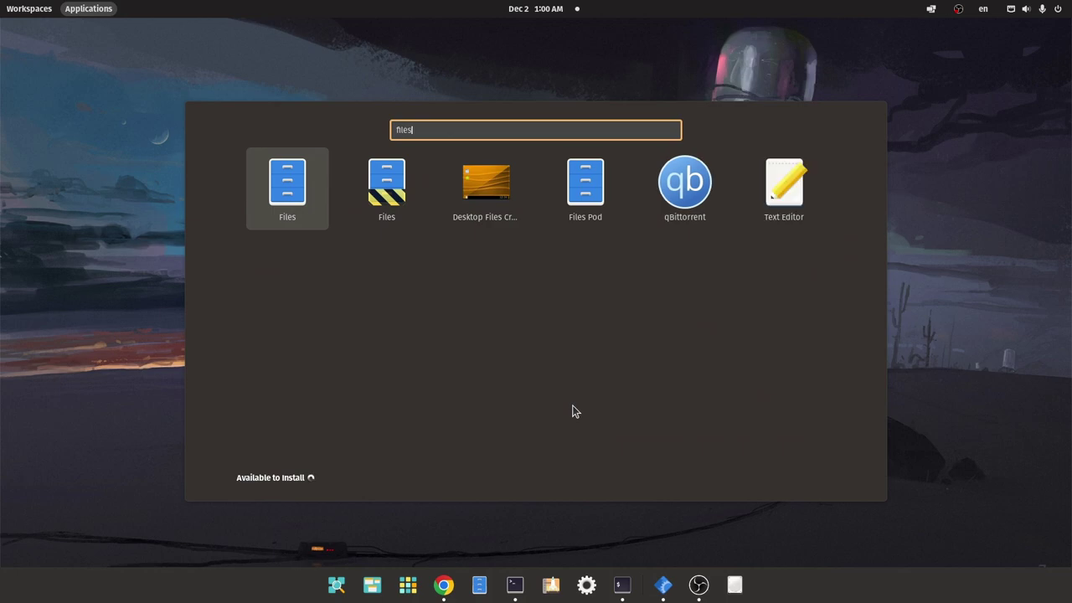
{"action": "left_click", "coordinate": [592, 198]}
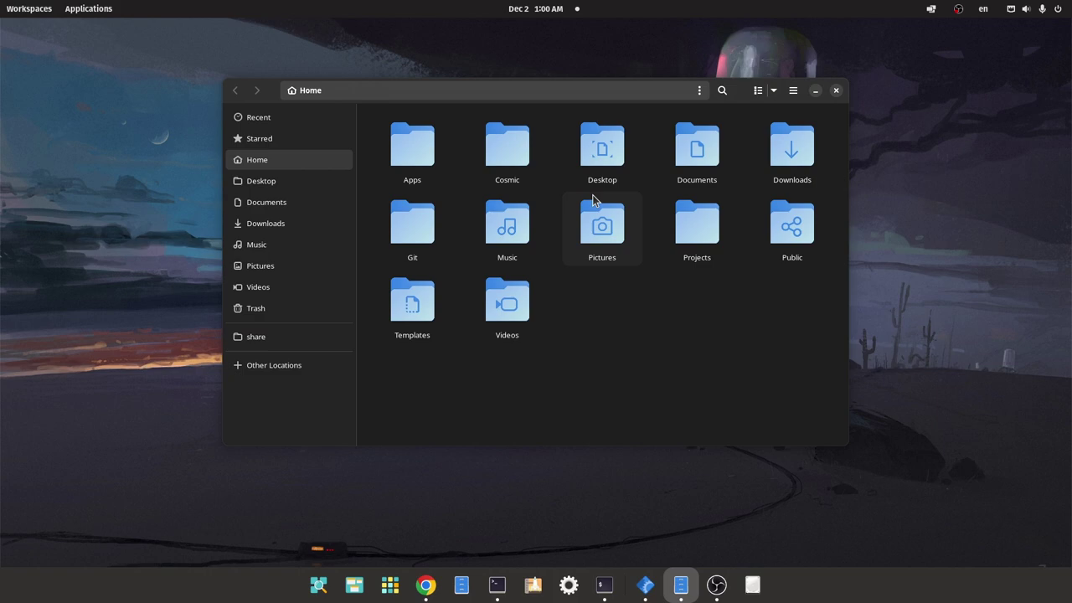
Check the version of Files in its About dialog, then close the dialog
{"action": "left_click", "coordinate": [794, 91]}
{"action": "left_click", "coordinate": [773, 310]}
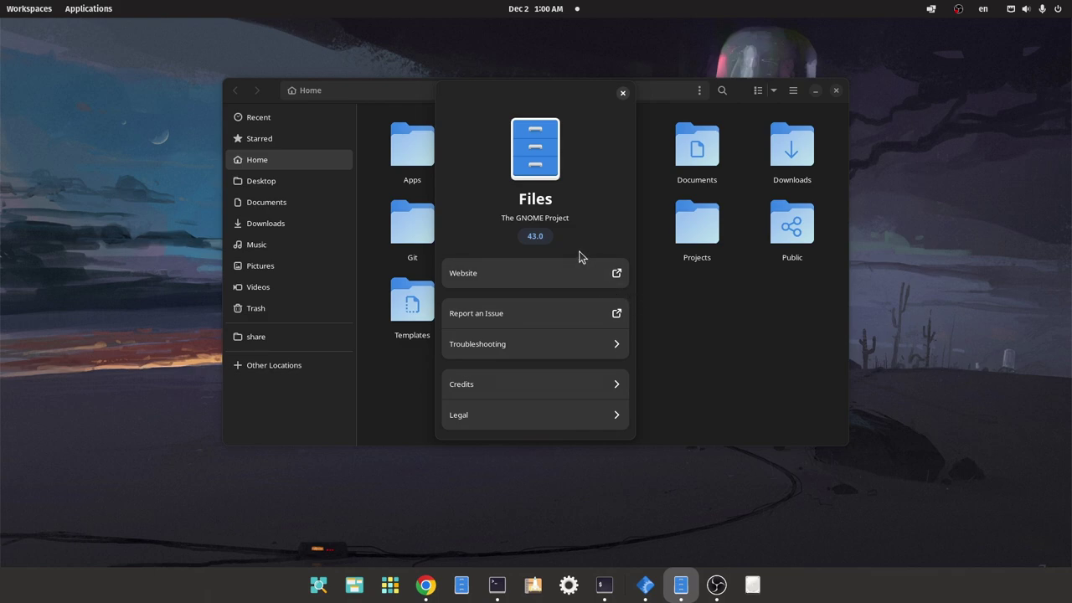
{"action": "left_click", "coordinate": [624, 93]}
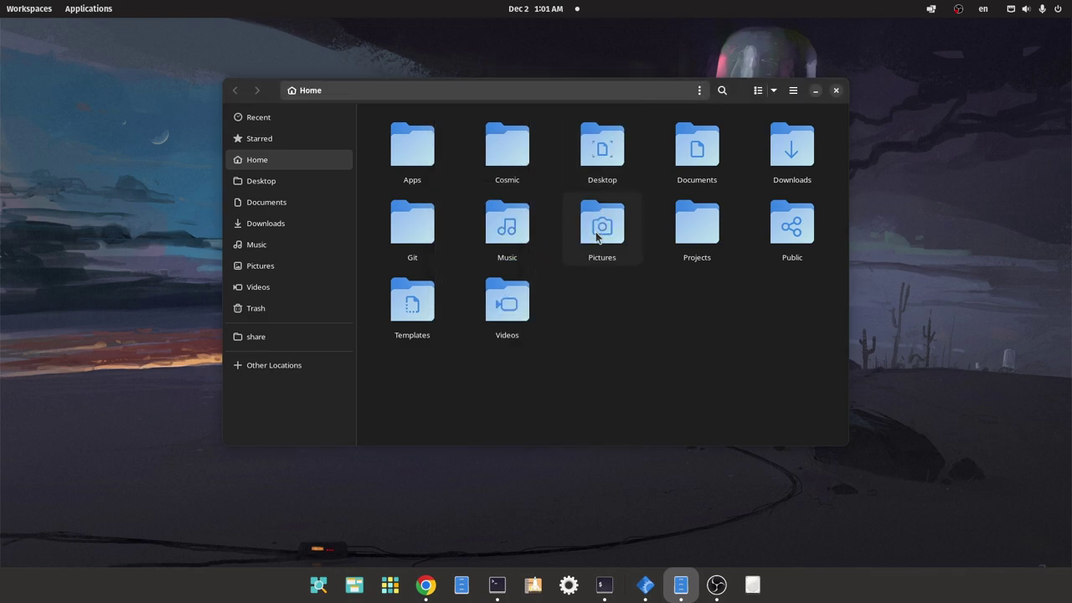
Browse to the Wallpapers folder in Pictures and try to open 1102468.png
{"action": "left_click", "coordinate": [301, 268]}
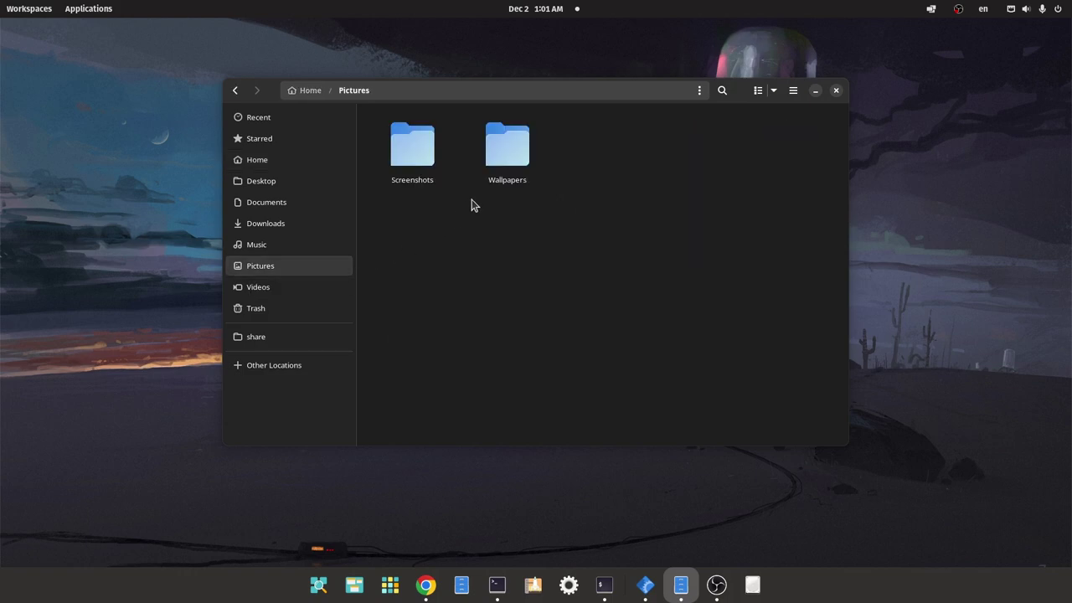
{"action": "double_click", "coordinate": [499, 151]}
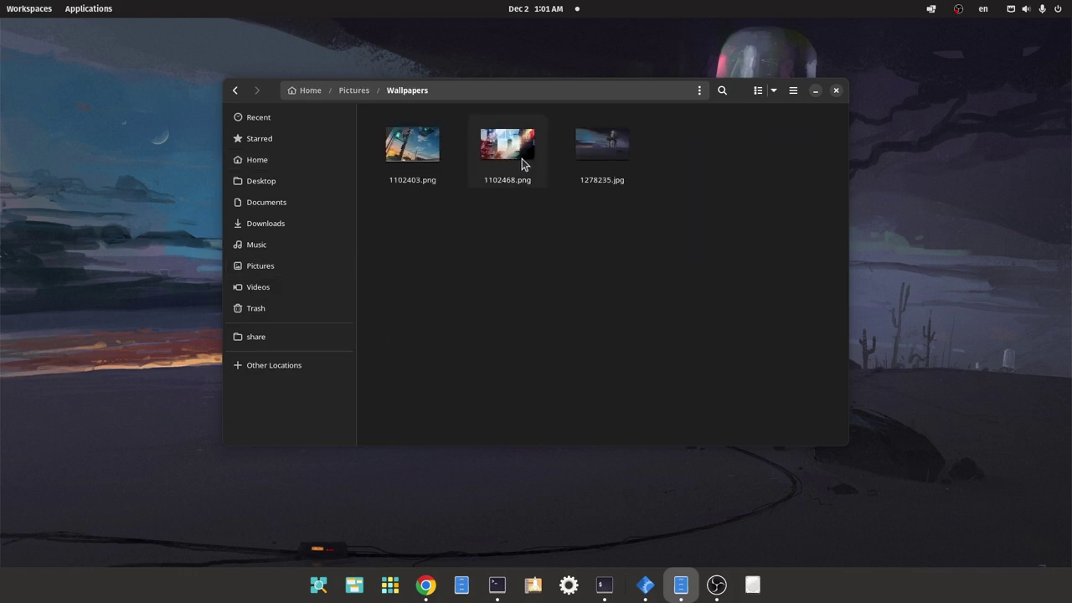
{"action": "right_click", "coordinate": [522, 164]}
{"action": "left_click", "coordinate": [540, 167]}
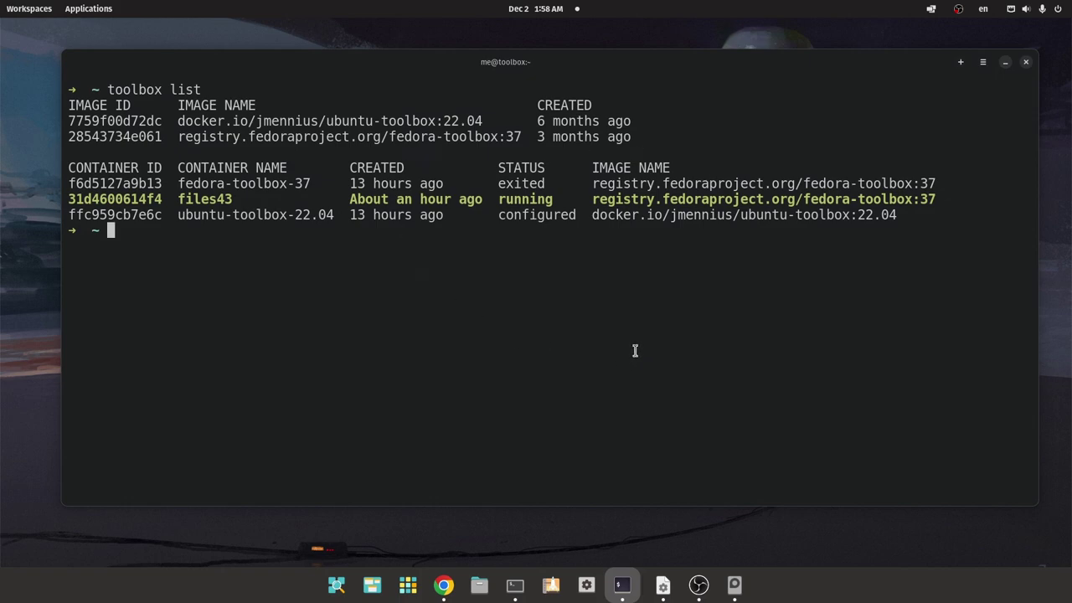
Launch Pods and add a Podman connection named Demo using the Unix Socket option
{"action": "key", "text": "super+a"}
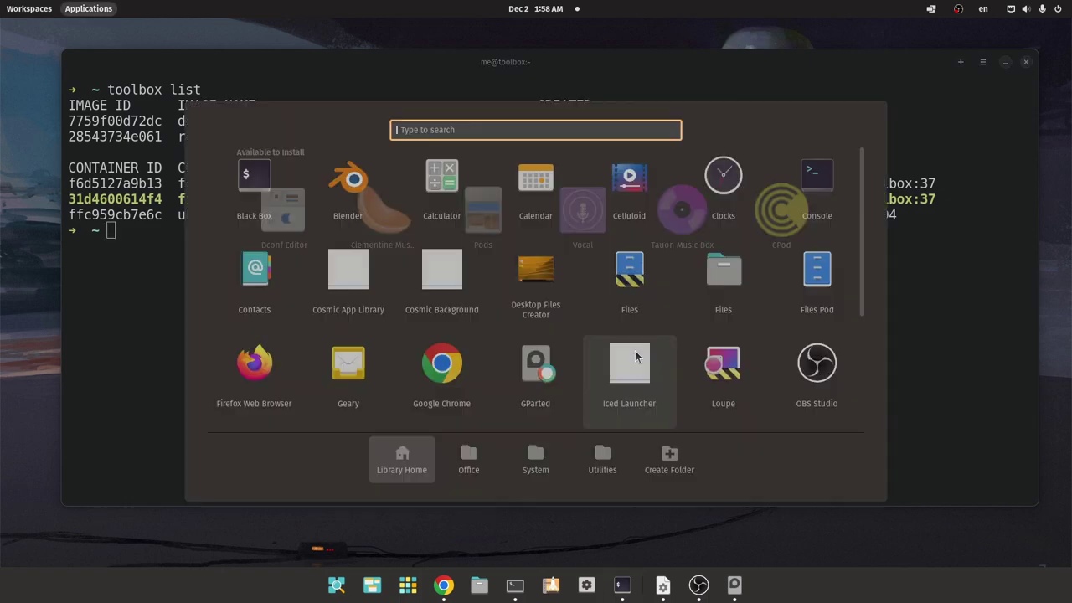
{"action": "type", "text": "pods"}
{"action": "key", "text": "Return"}
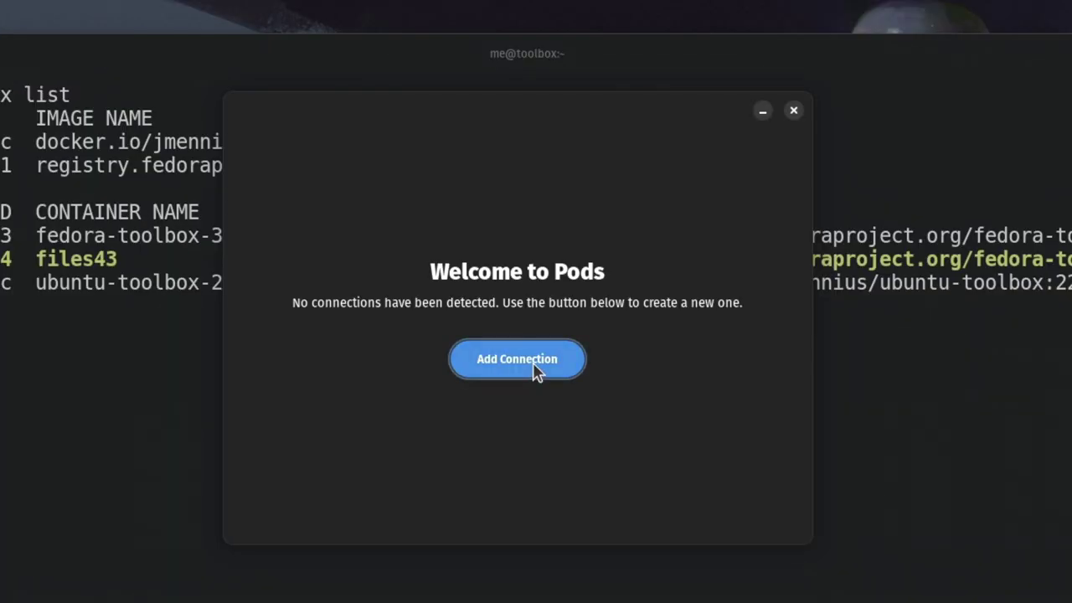
{"action": "left_click", "coordinate": [536, 370]}
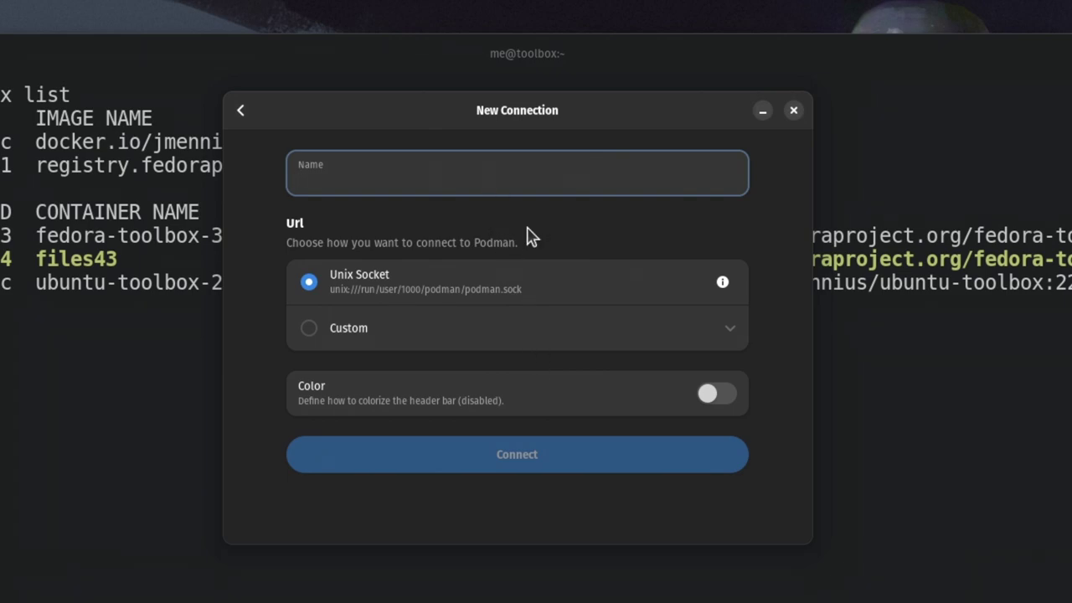
{"action": "type", "text": "Demo"}
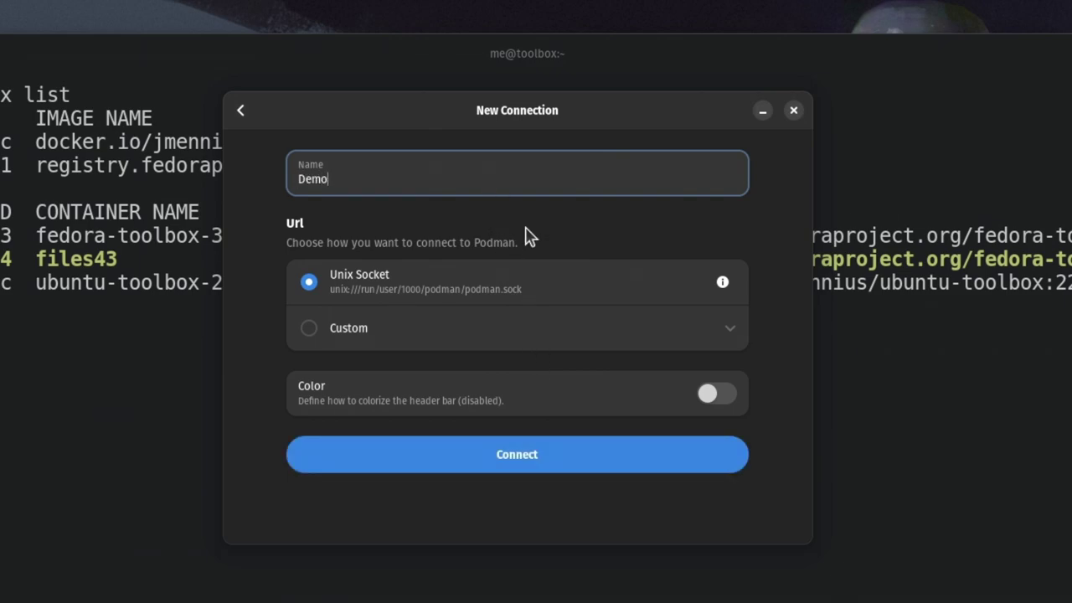
{"action": "left_click", "coordinate": [488, 461]}
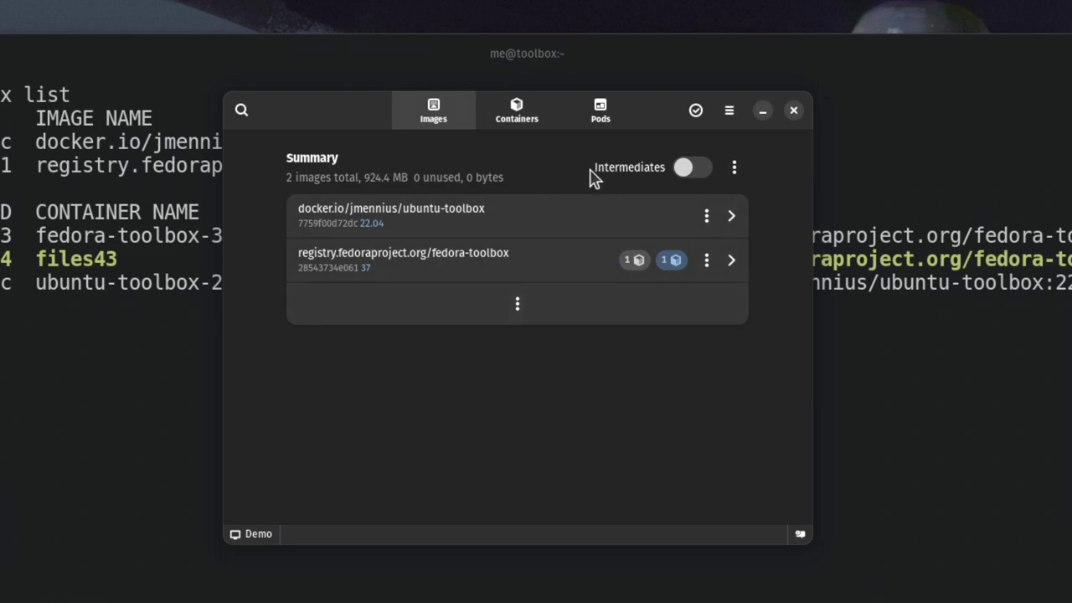
Review all containers in Pods, including those not running, and look over the settings for creating a pod
{"action": "left_click", "coordinate": [501, 118]}
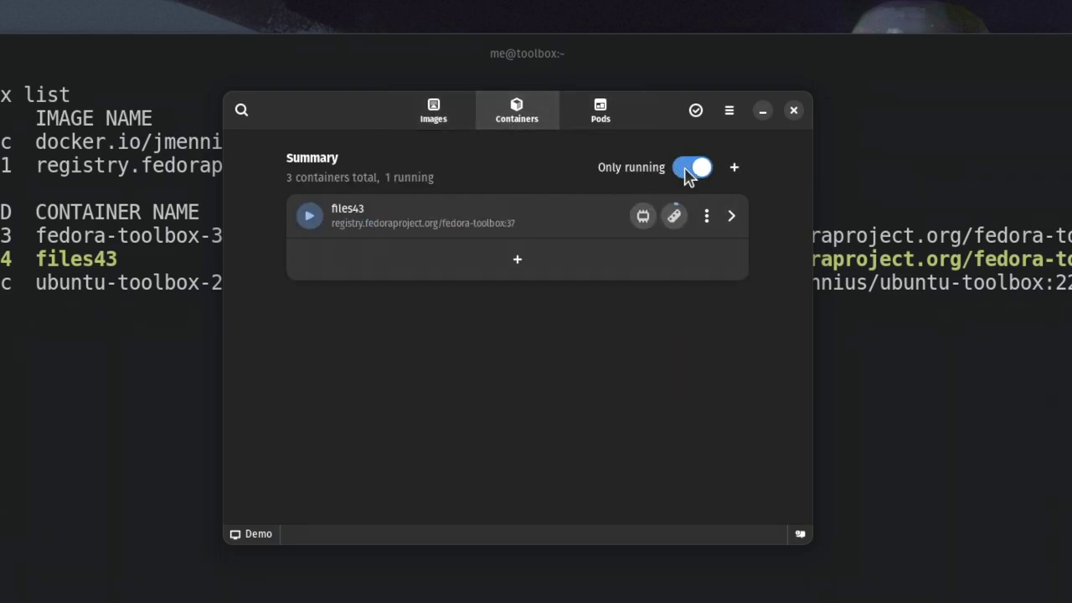
{"action": "left_click", "coordinate": [691, 168]}
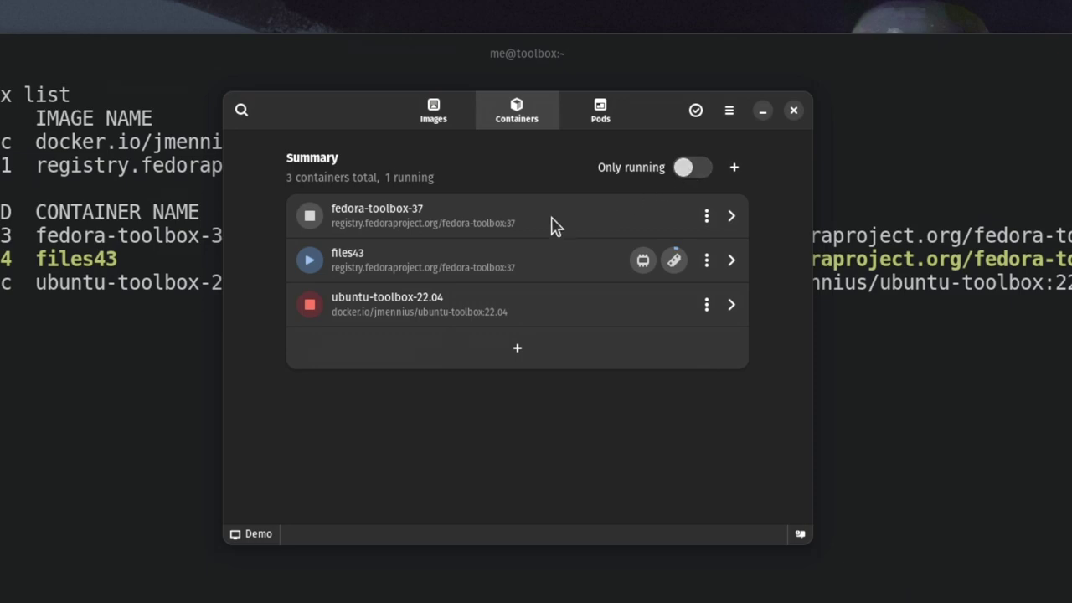
{"action": "left_click", "coordinate": [601, 120]}
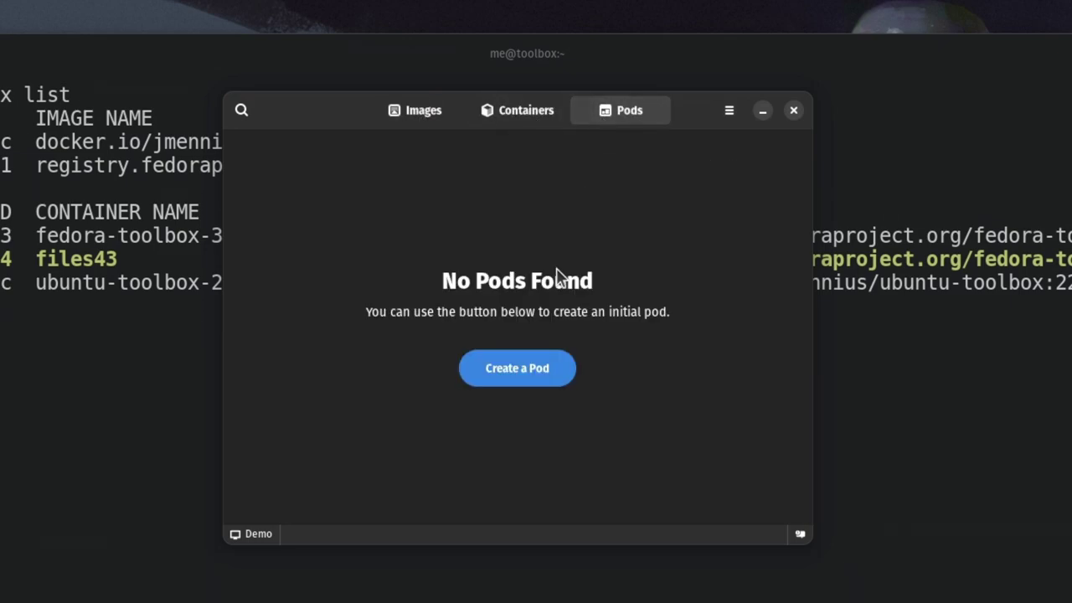
{"action": "left_click", "coordinate": [541, 369]}
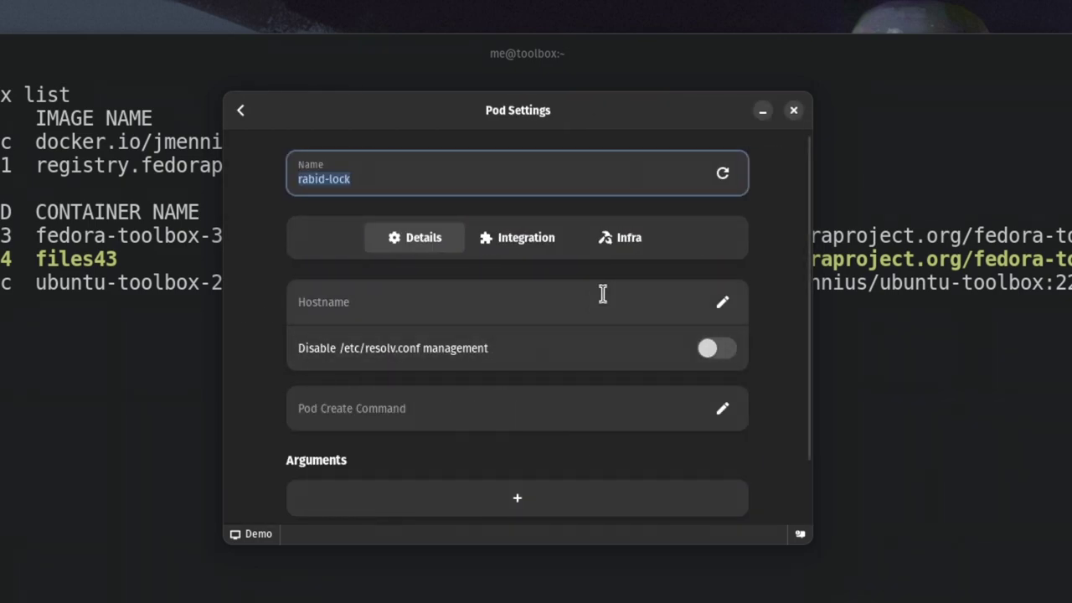
{"action": "scroll", "coordinate": [764, 410], "scroll_direction": "down", "scroll_amount": 2}
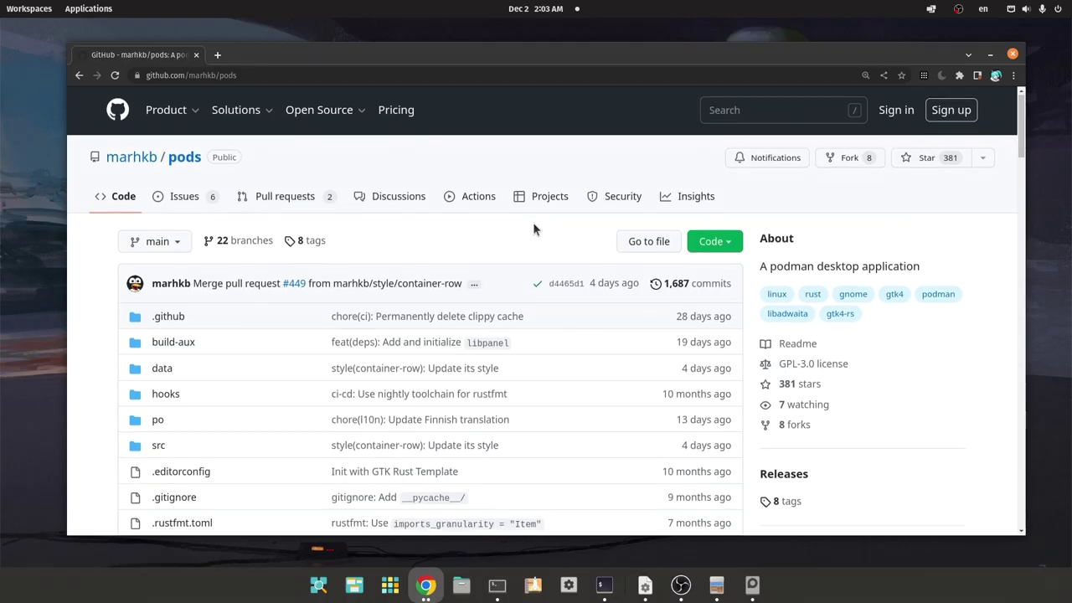
Read the README of the marhkb/pods GitHub repository in Chrome, covering its screenshots and feature list
{"action": "scroll", "coordinate": [535, 226], "scroll_direction": "down", "scroll_amount": 5}
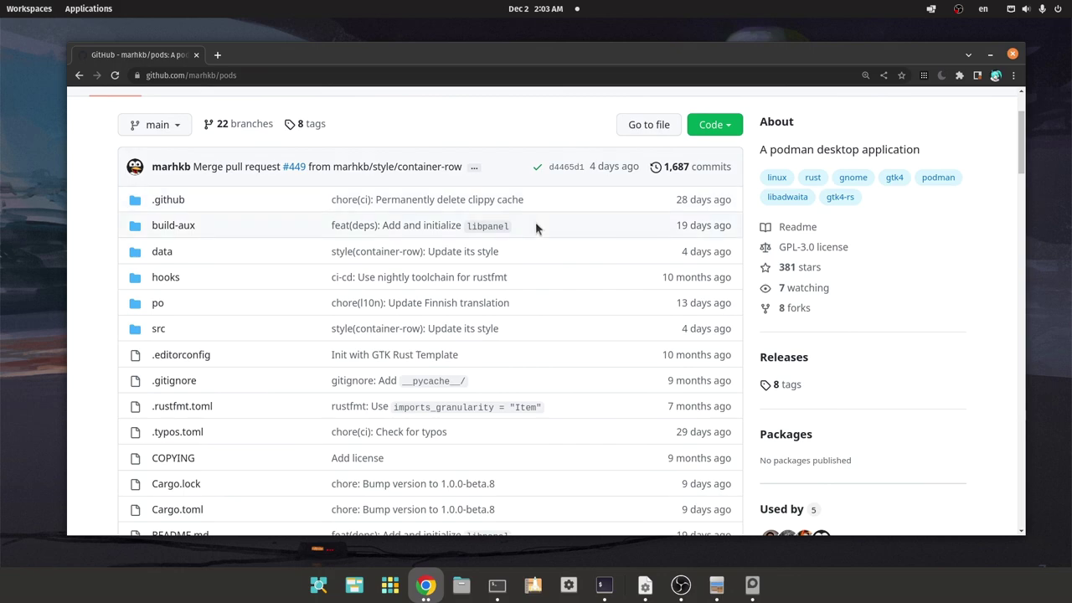
{"action": "scroll", "coordinate": [545, 235], "scroll_direction": "down", "scroll_amount": 4}
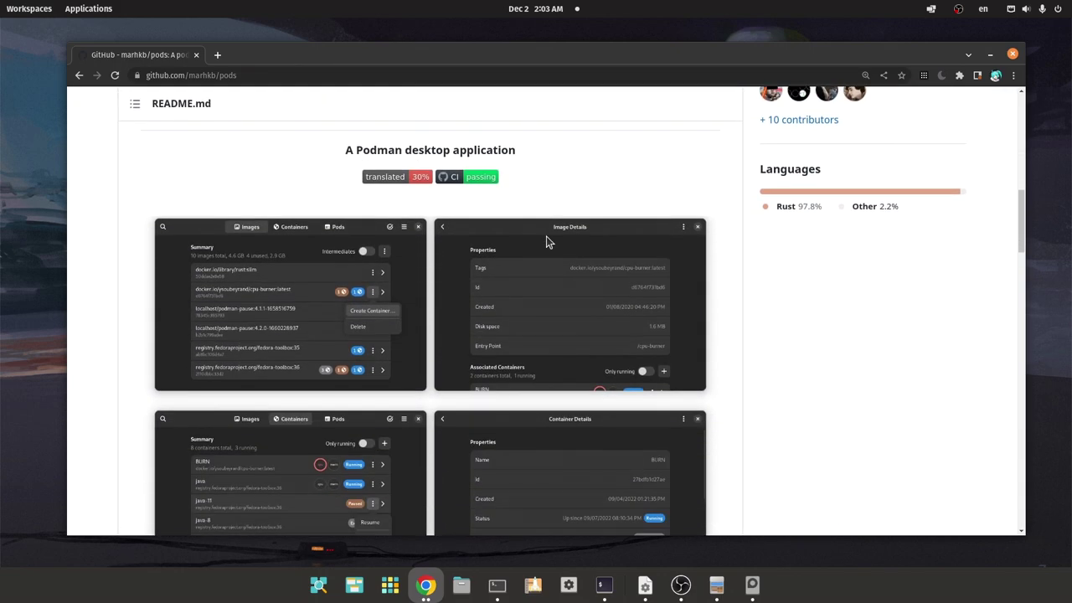
{"action": "scroll", "coordinate": [536, 251], "scroll_direction": "down", "scroll_amount": 2}
{"action": "scroll", "coordinate": [530, 279], "scroll_direction": "down", "scroll_amount": 5}
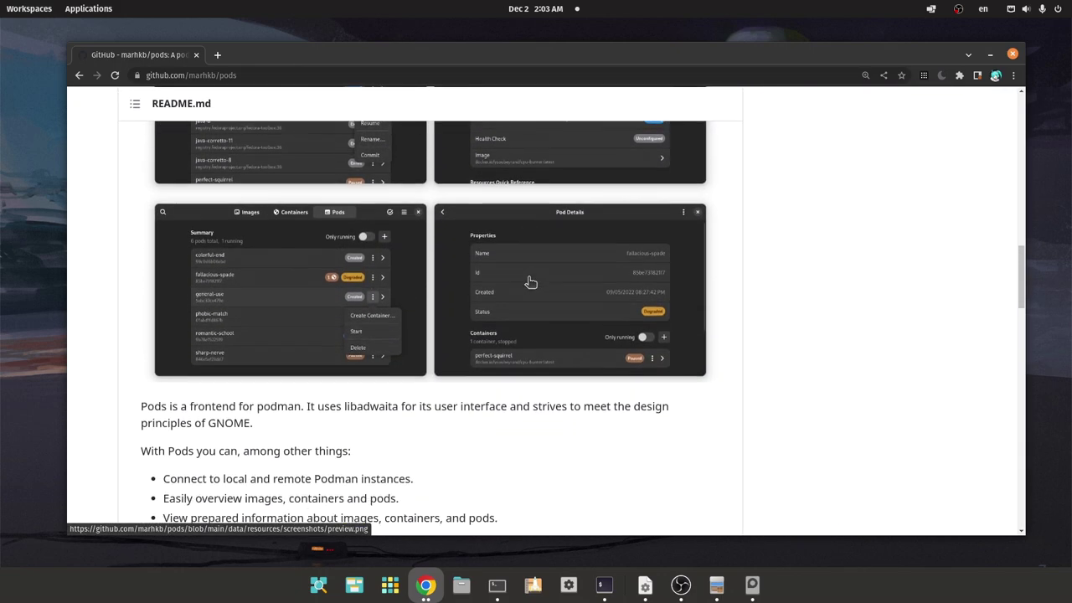
{"action": "scroll", "coordinate": [529, 282], "scroll_direction": "down", "scroll_amount": 3}
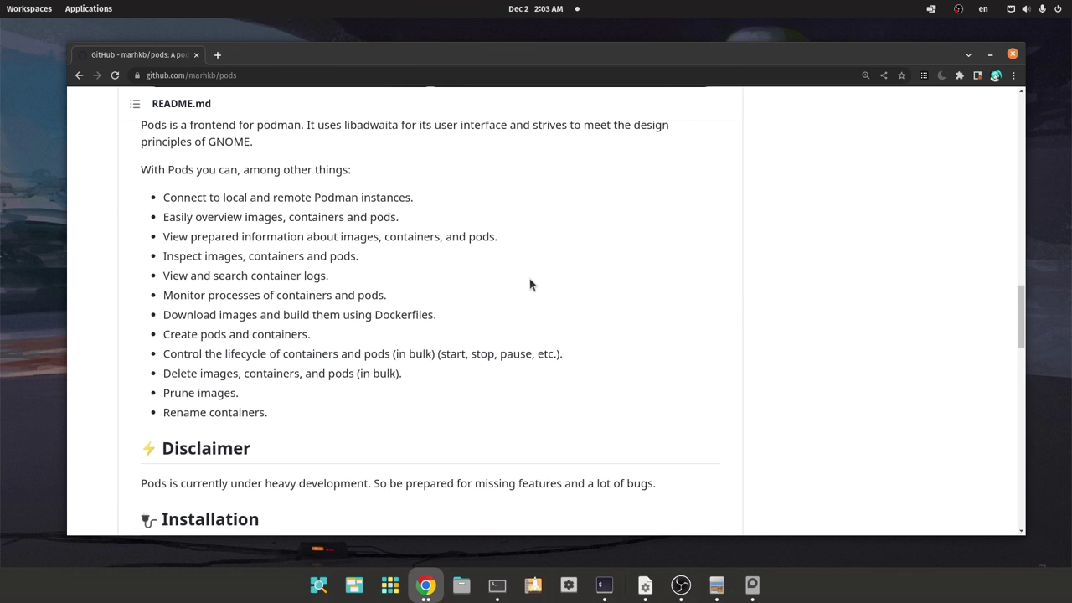